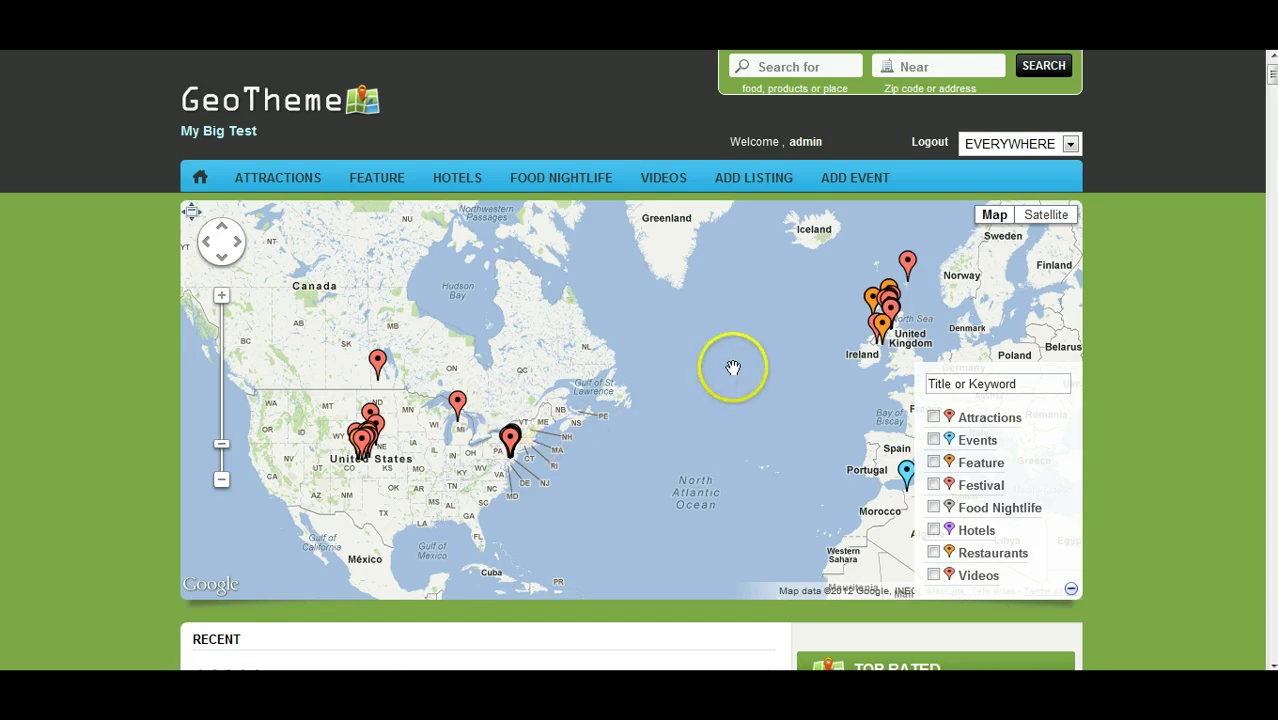
Pan the map and open the info window for place pp2 in McDonald, KS.
left_click_drag(697, 406, 755, 447)
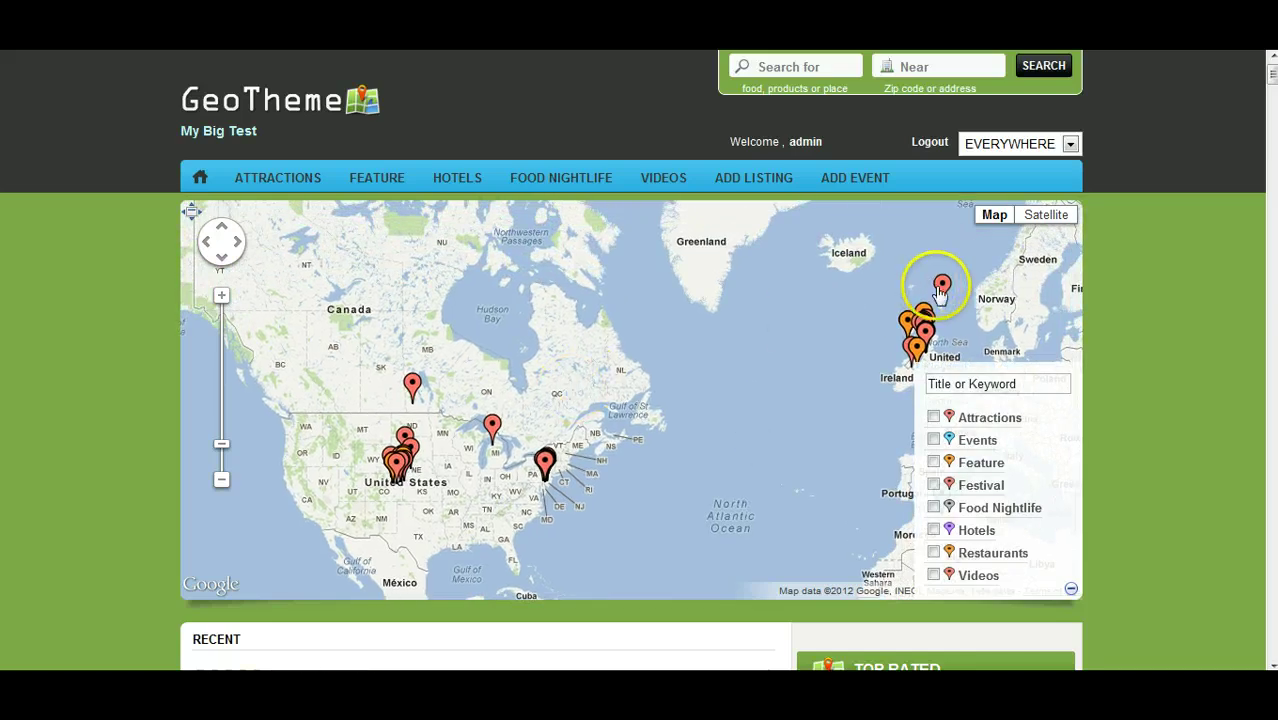
left_click(420, 390)
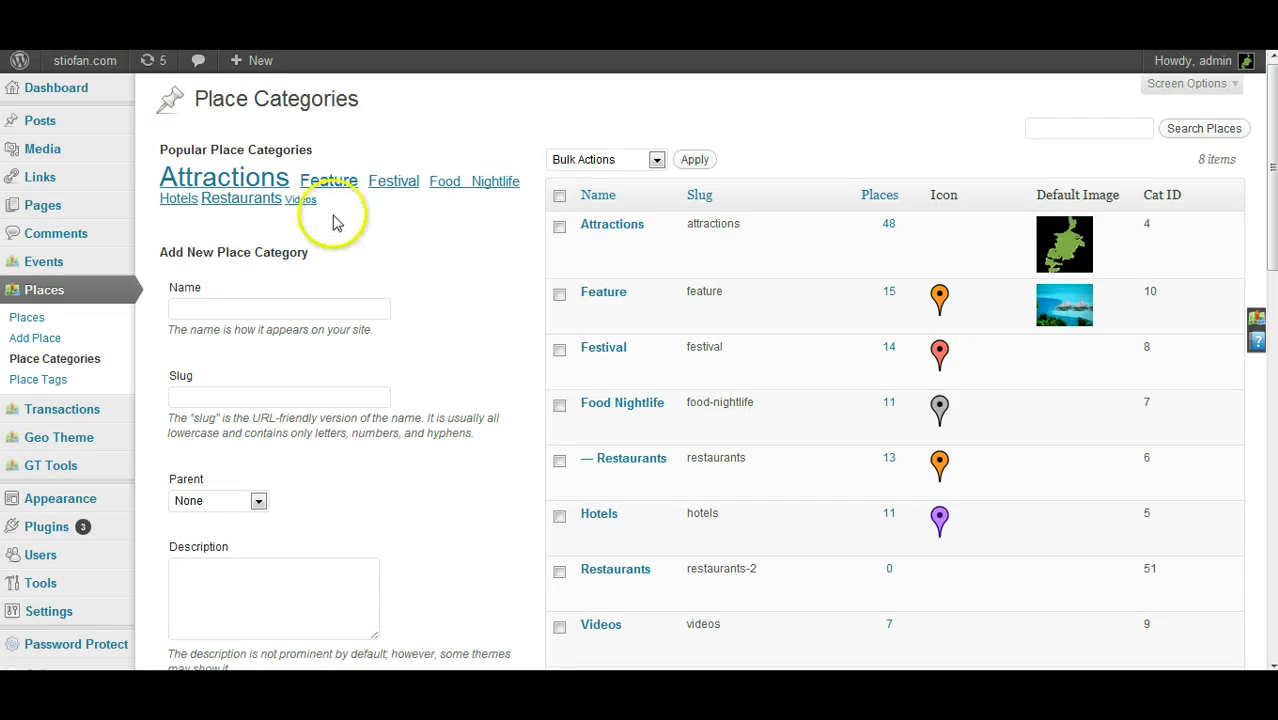
Go to Places > Place Categories and open the Attractions category for editing.
mouse_move(53, 270)
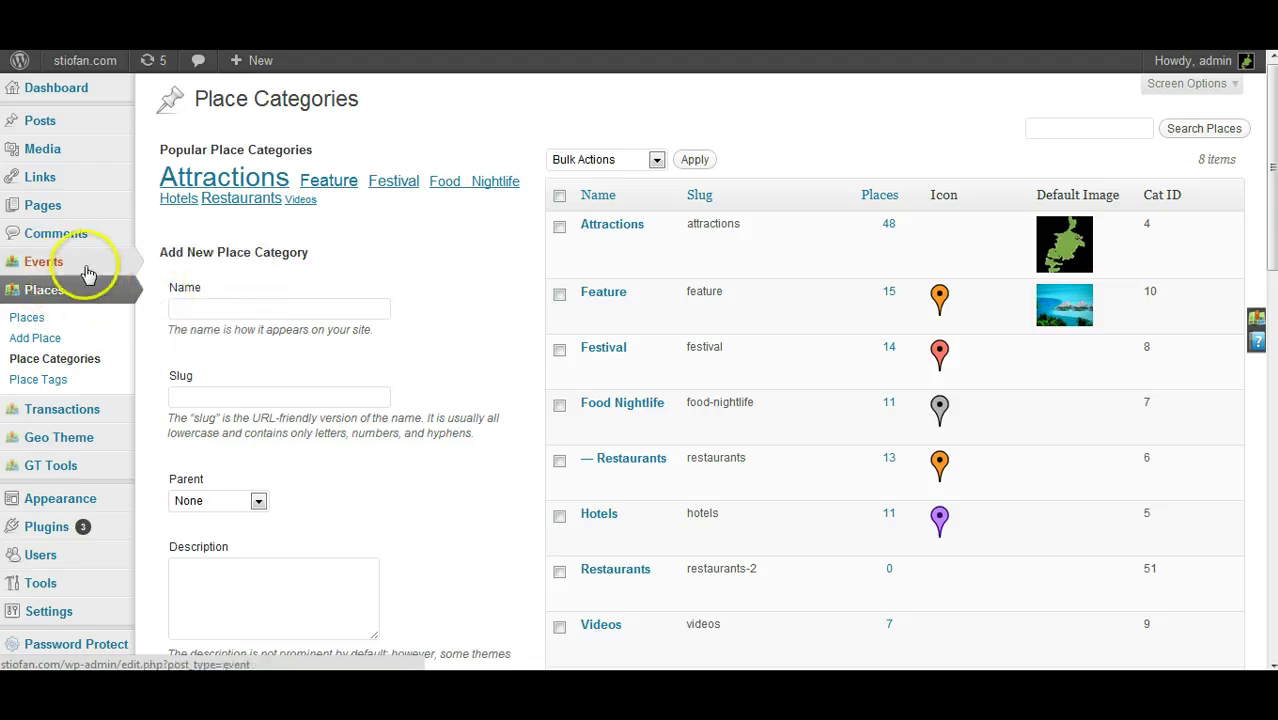
mouse_move(120, 263)
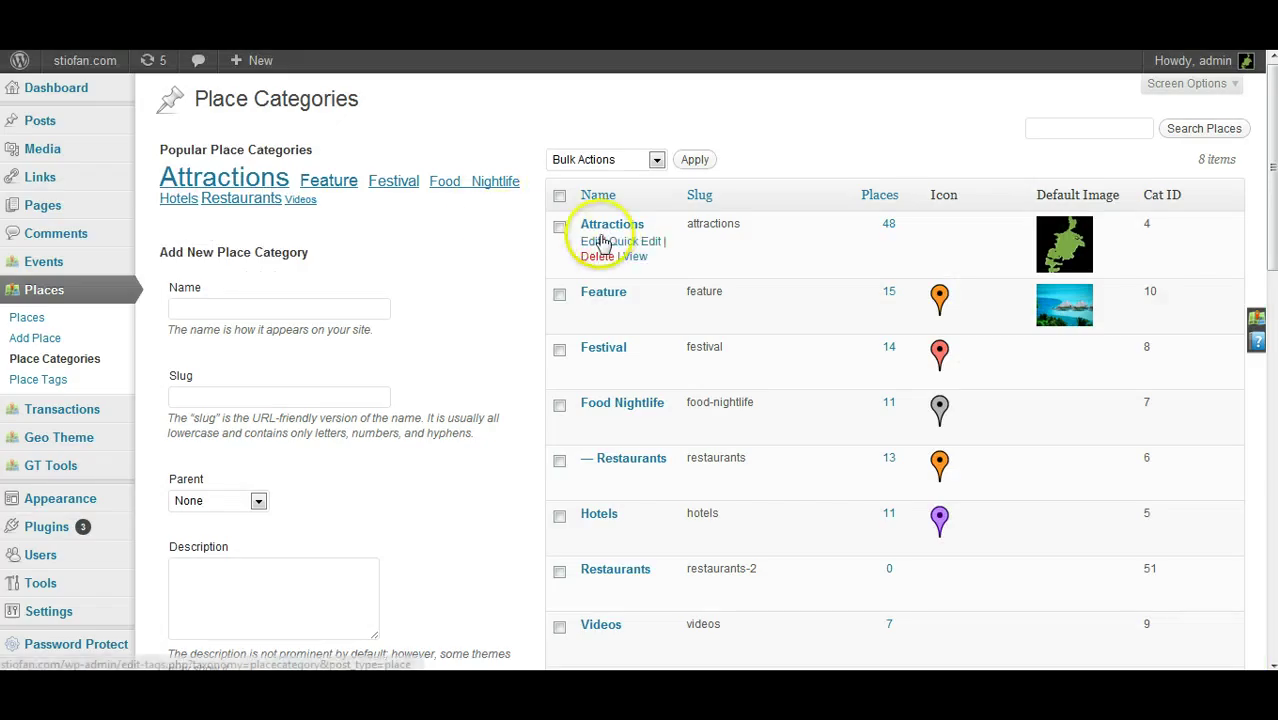
left_click(604, 230)
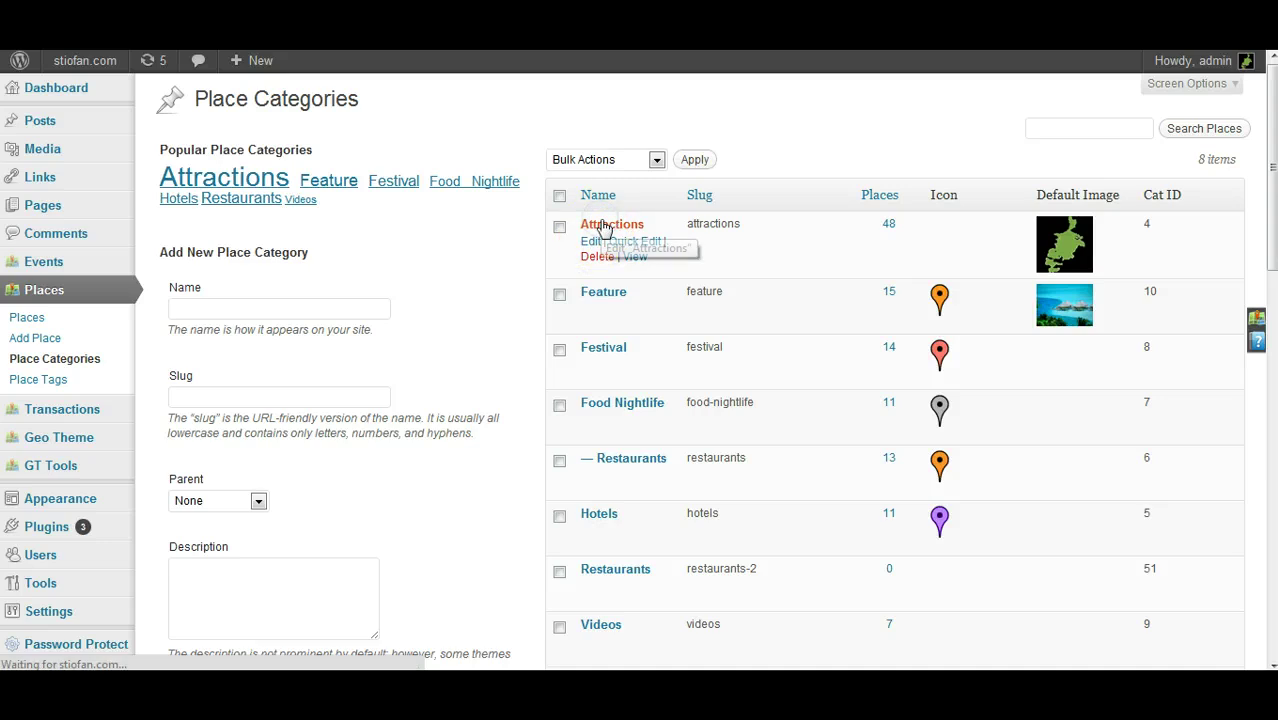
Set the orange restaurant pin from the Media Library as the Attractions icon and update.
left_click(191, 276)
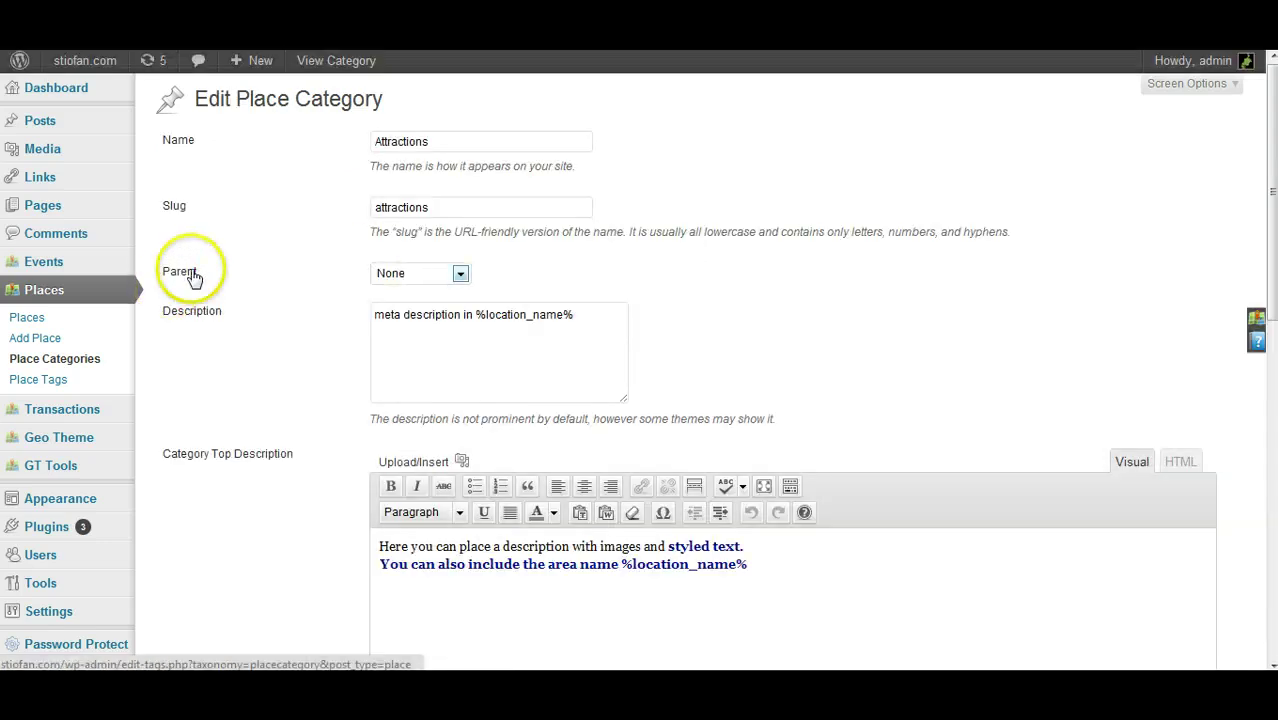
scroll(195, 276, "down", 5)
scroll(196, 278, "down", 3)
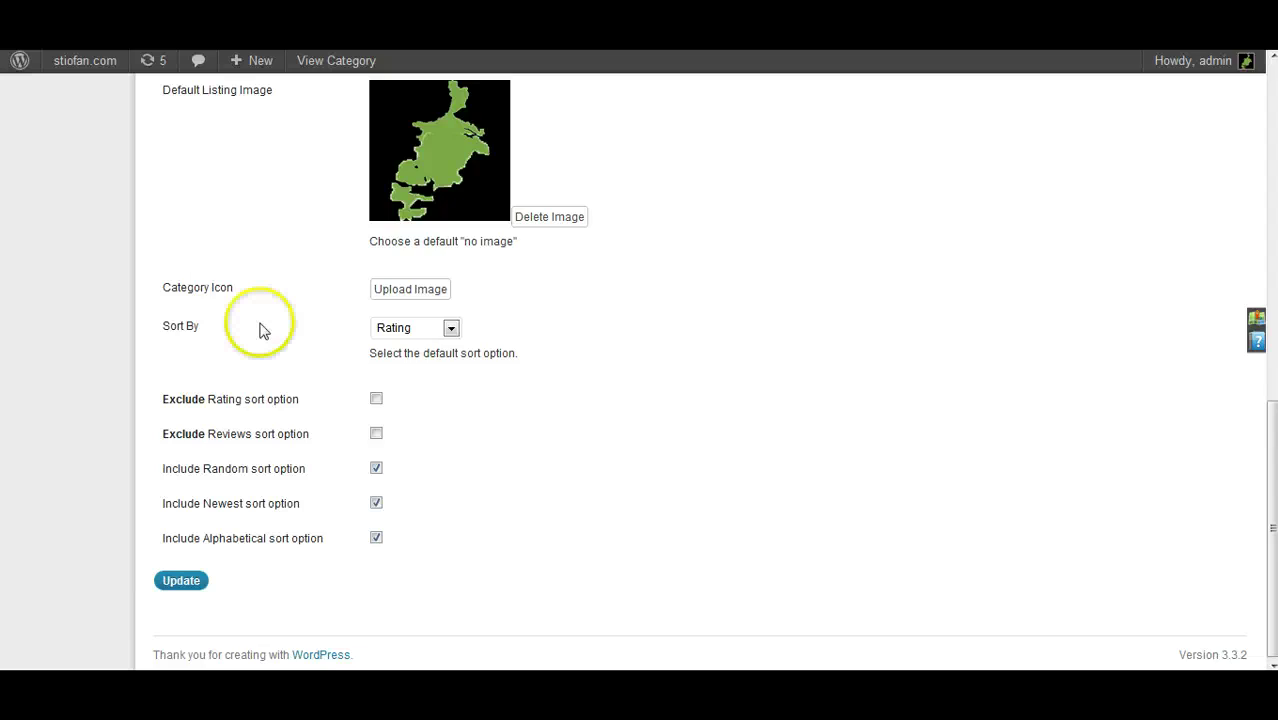
left_click(405, 292)
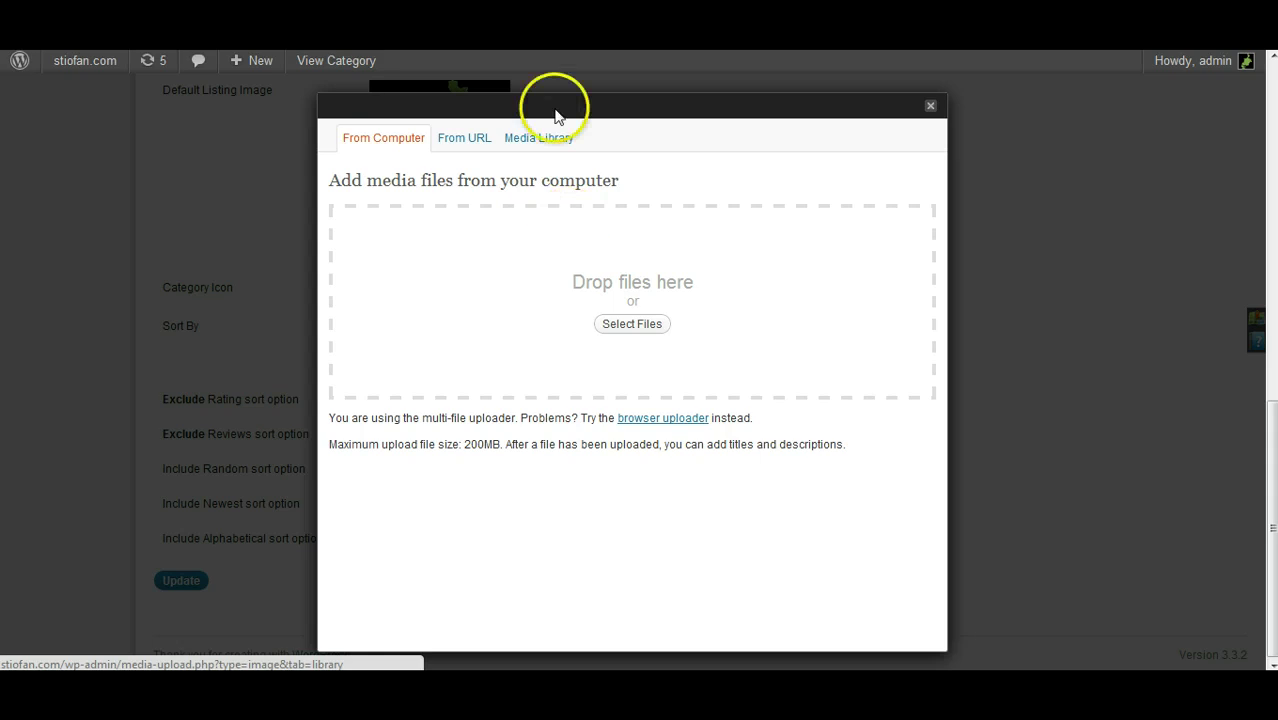
left_click(528, 143)
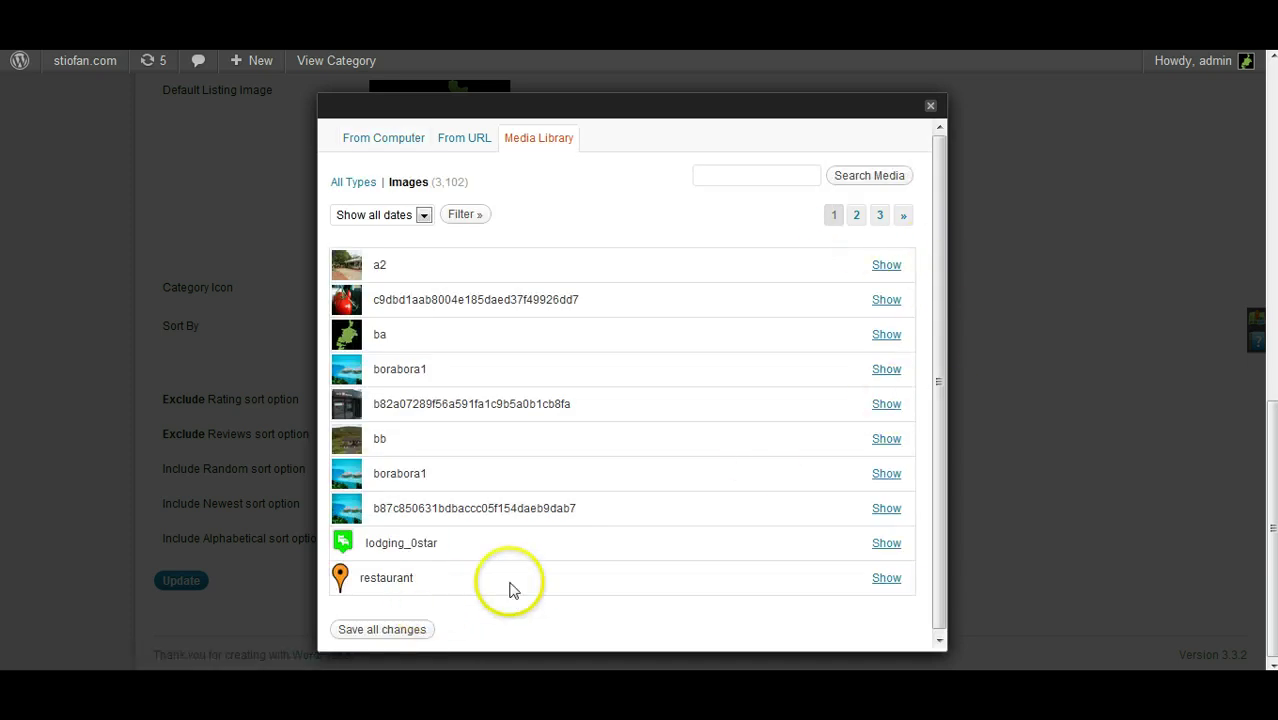
left_click(886, 578)
mouse_move(935, 403)
left_mouse_down()
mouse_move(928, 350)
mouse_move(938, 425)
left_mouse_up()
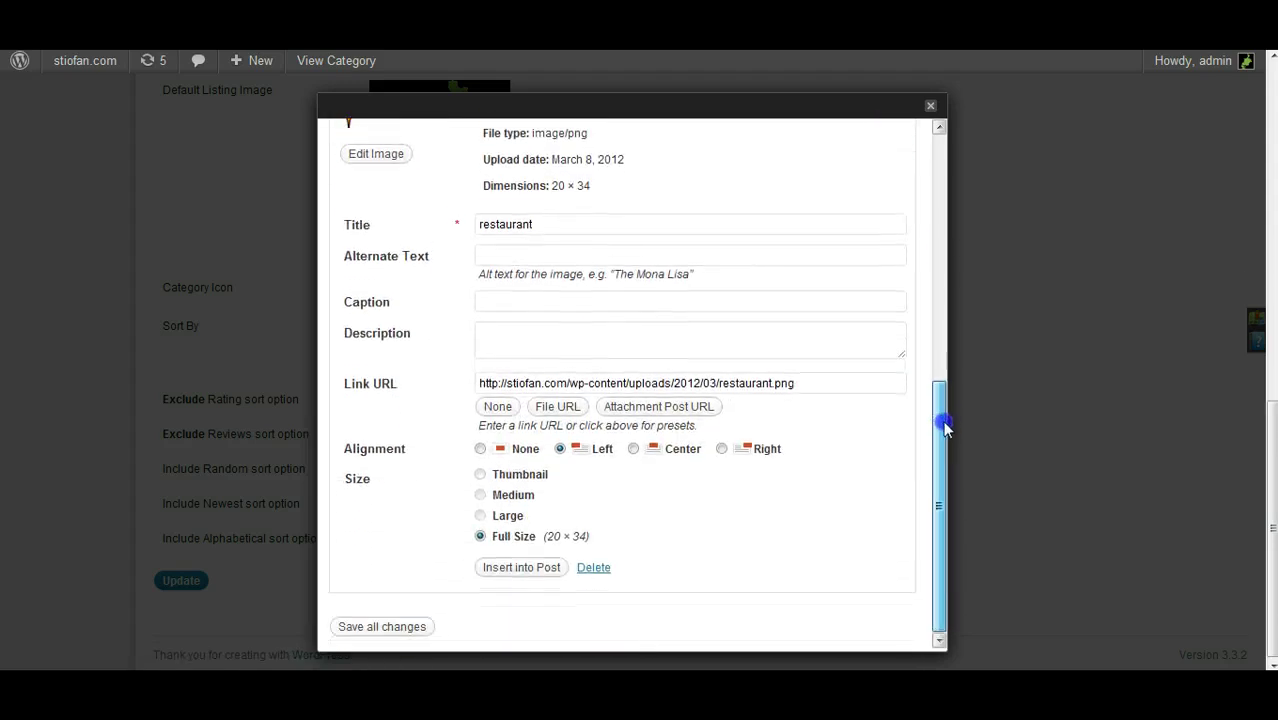
left_click(530, 569)
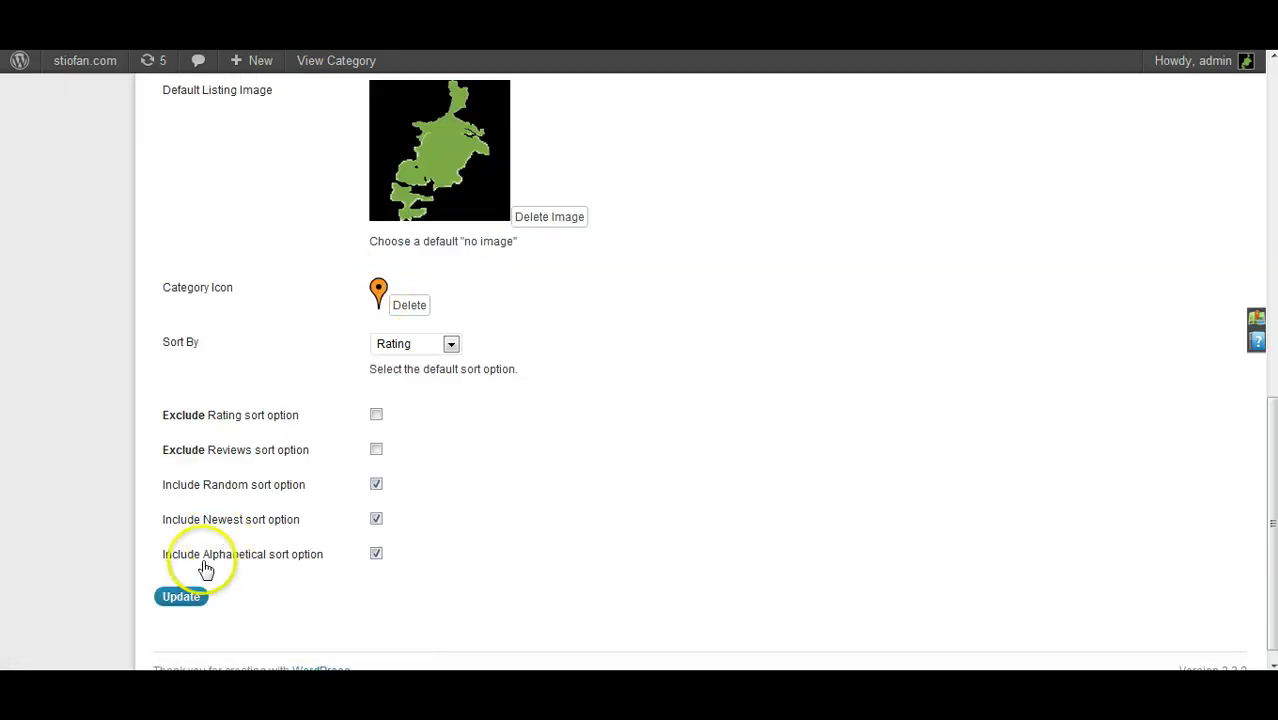
left_click(183, 598)
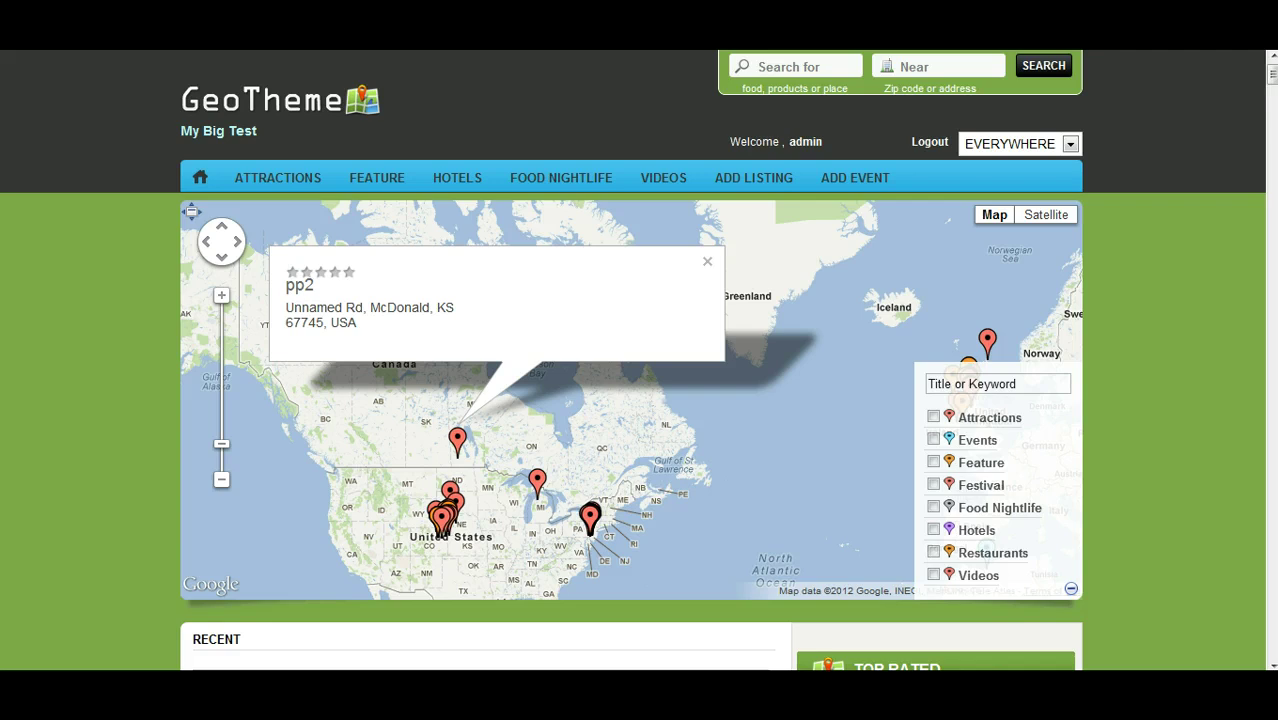
left_click(217, 112)
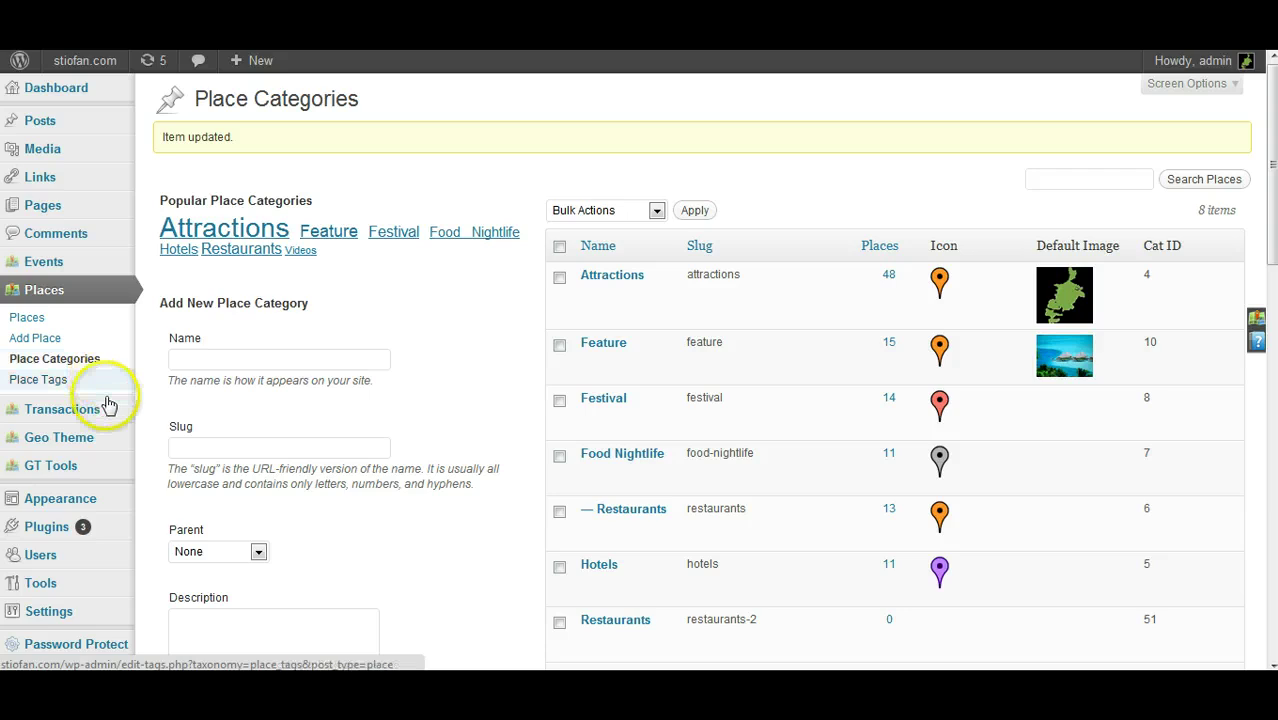
mouse_move(78, 445)
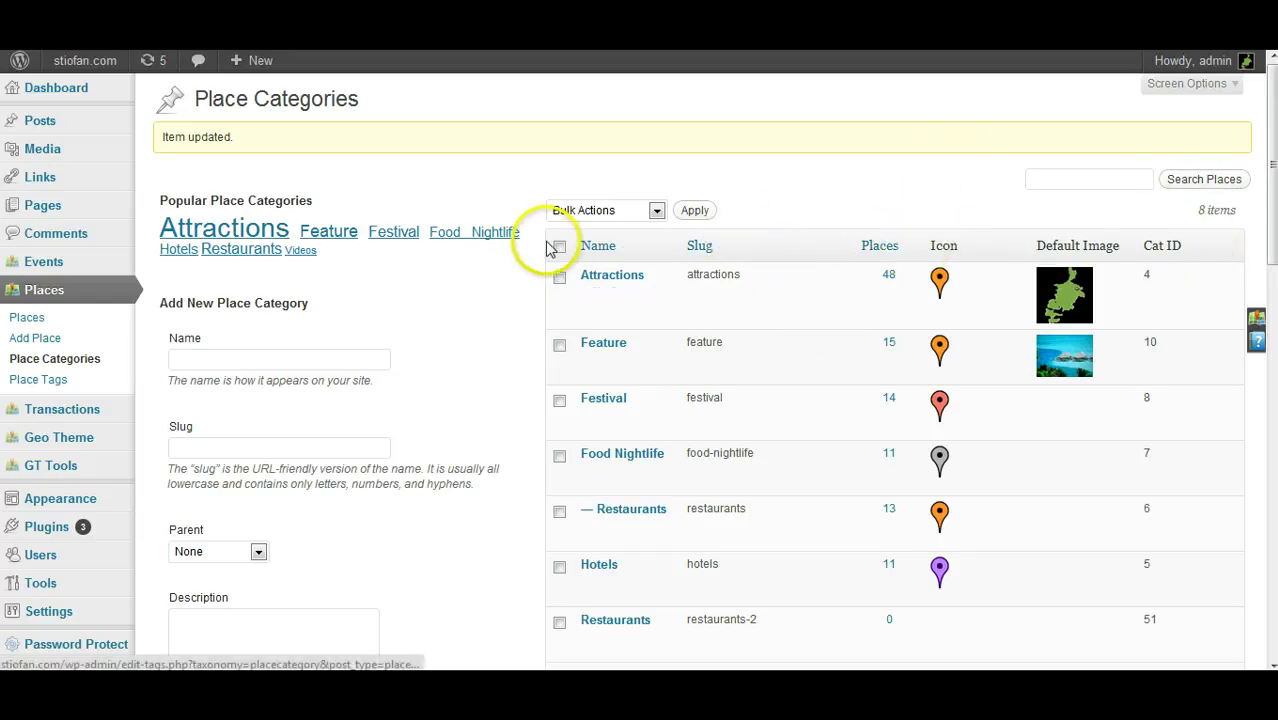
mouse_move(101, 422)
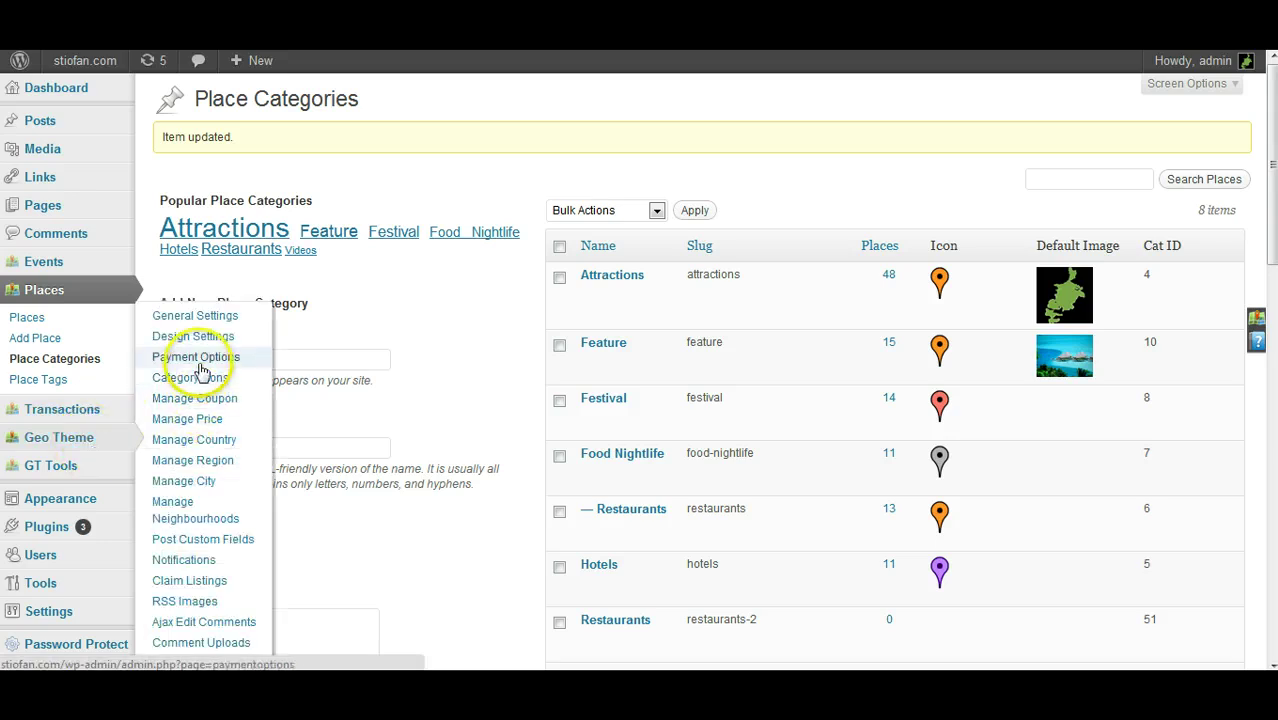
left_click(210, 380)
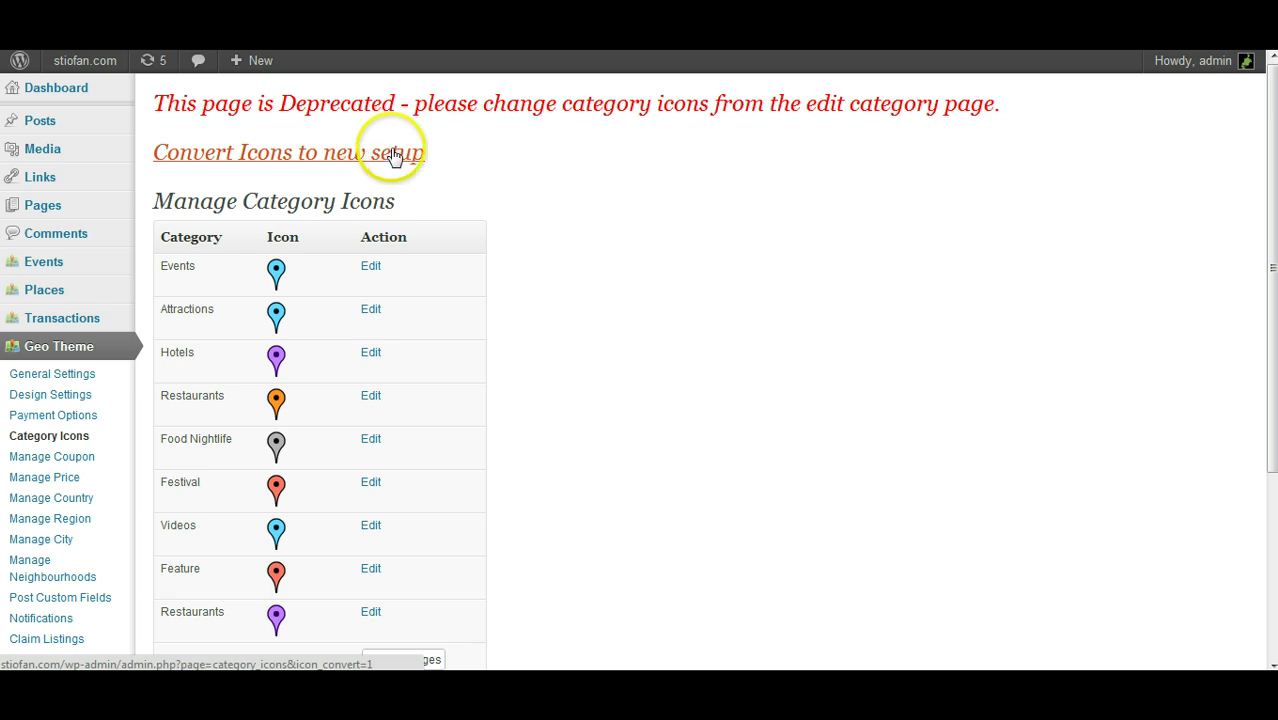
Convert the old category icons to the new setup on Manage Category Icons.
scroll(611, 259, "down", 3)
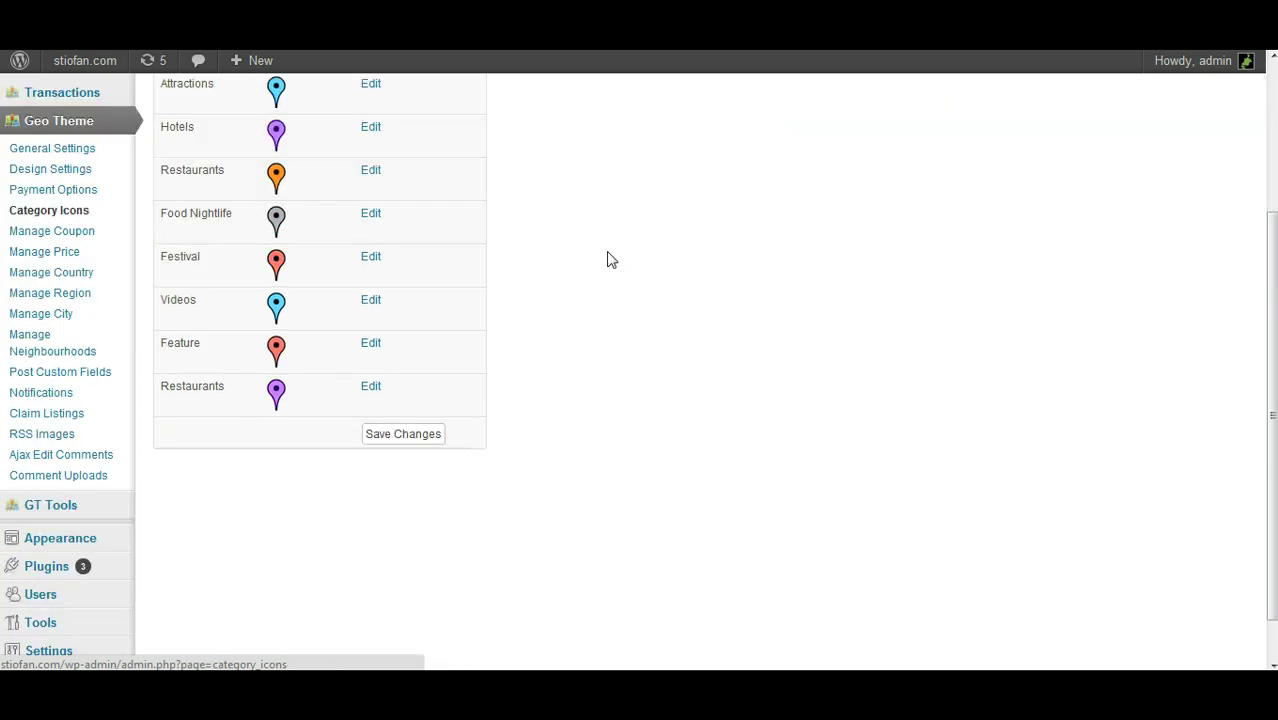
scroll(611, 259, "up", 2)
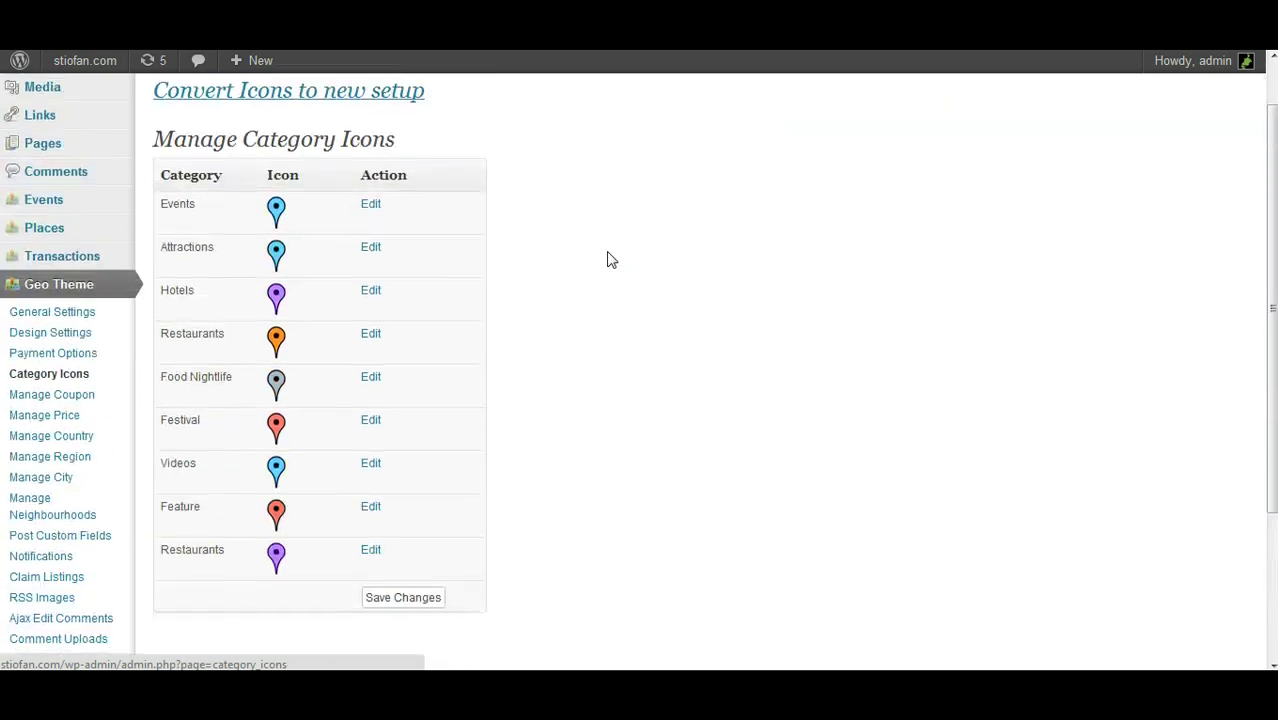
scroll(611, 259, "up", 1)
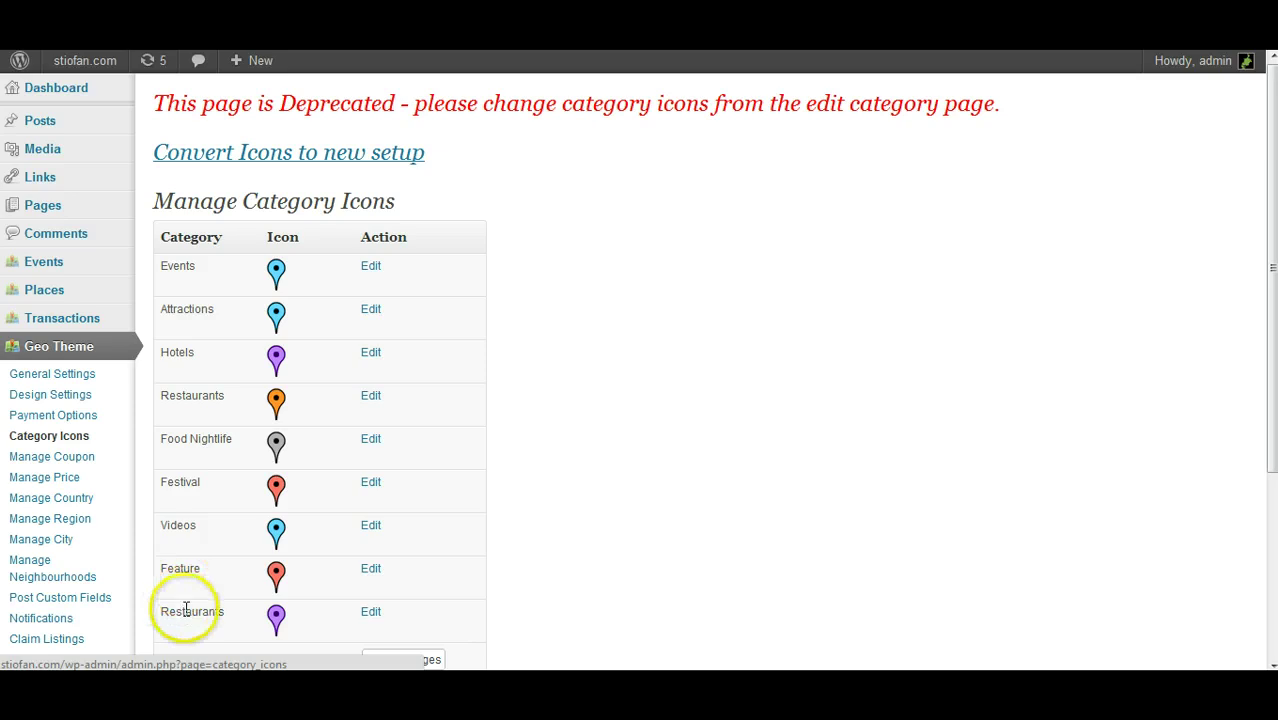
left_click(204, 158)
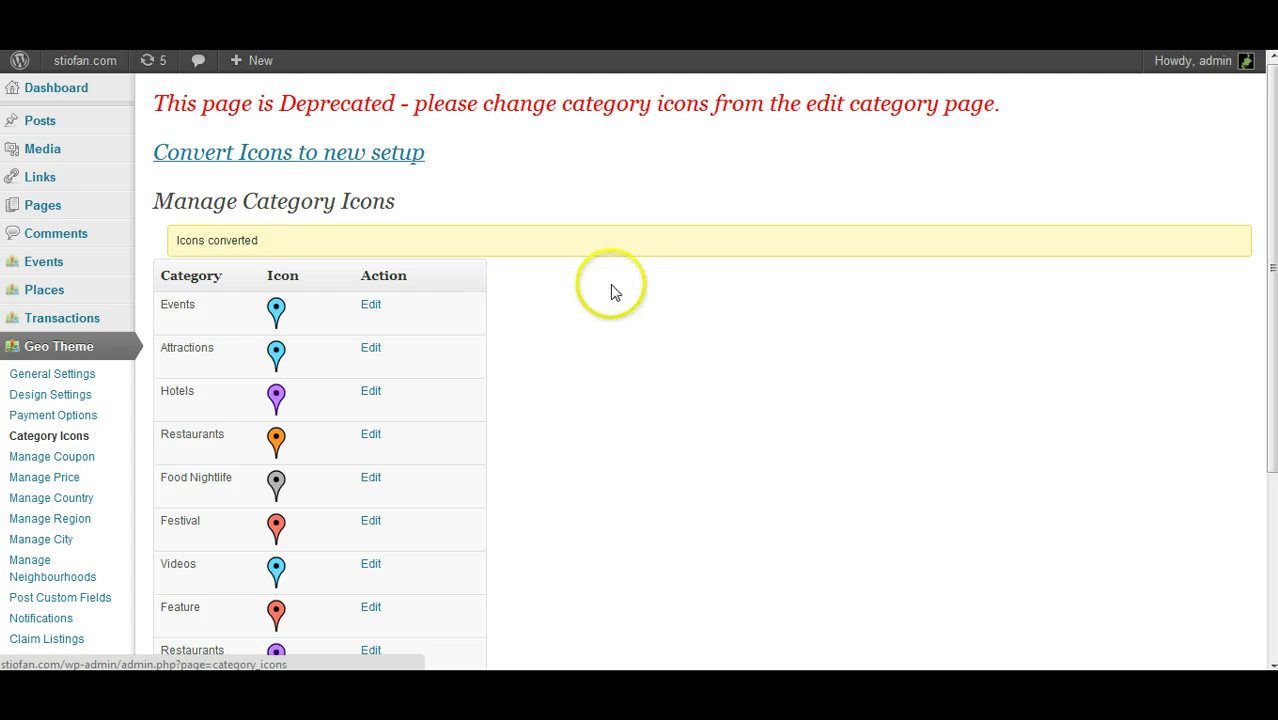
mouse_move(55, 317)
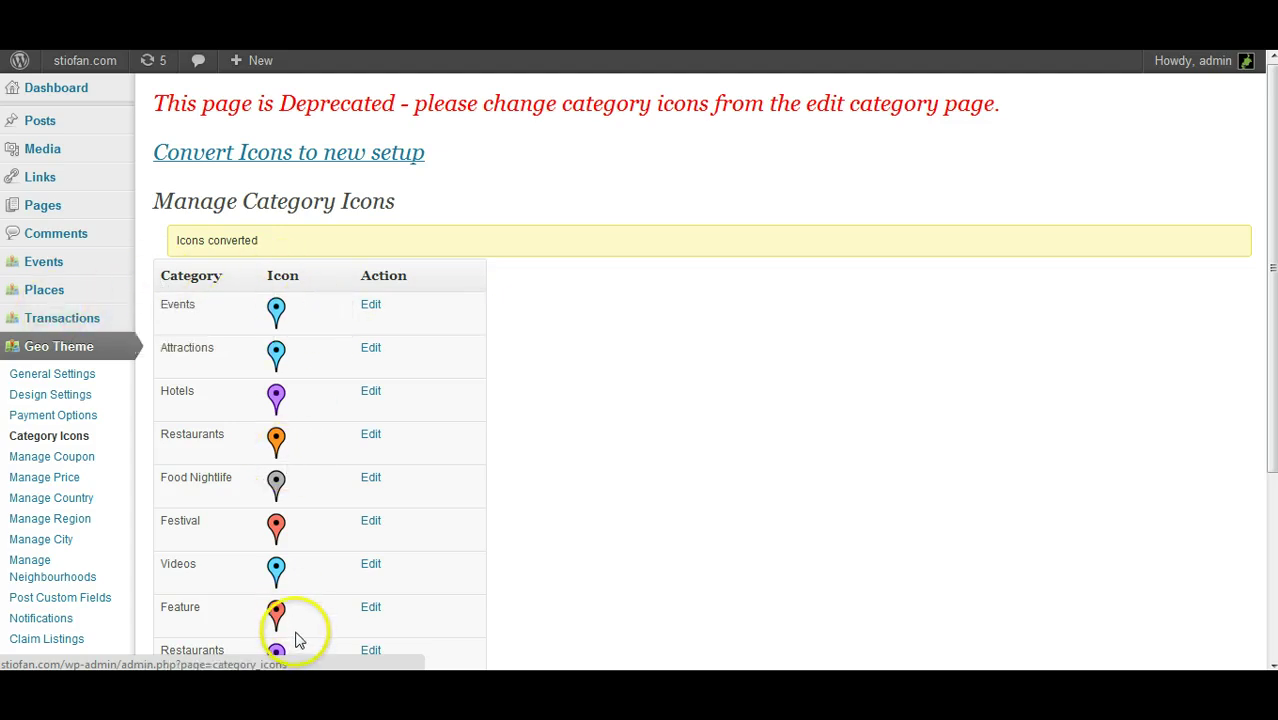
mouse_move(17, 298)
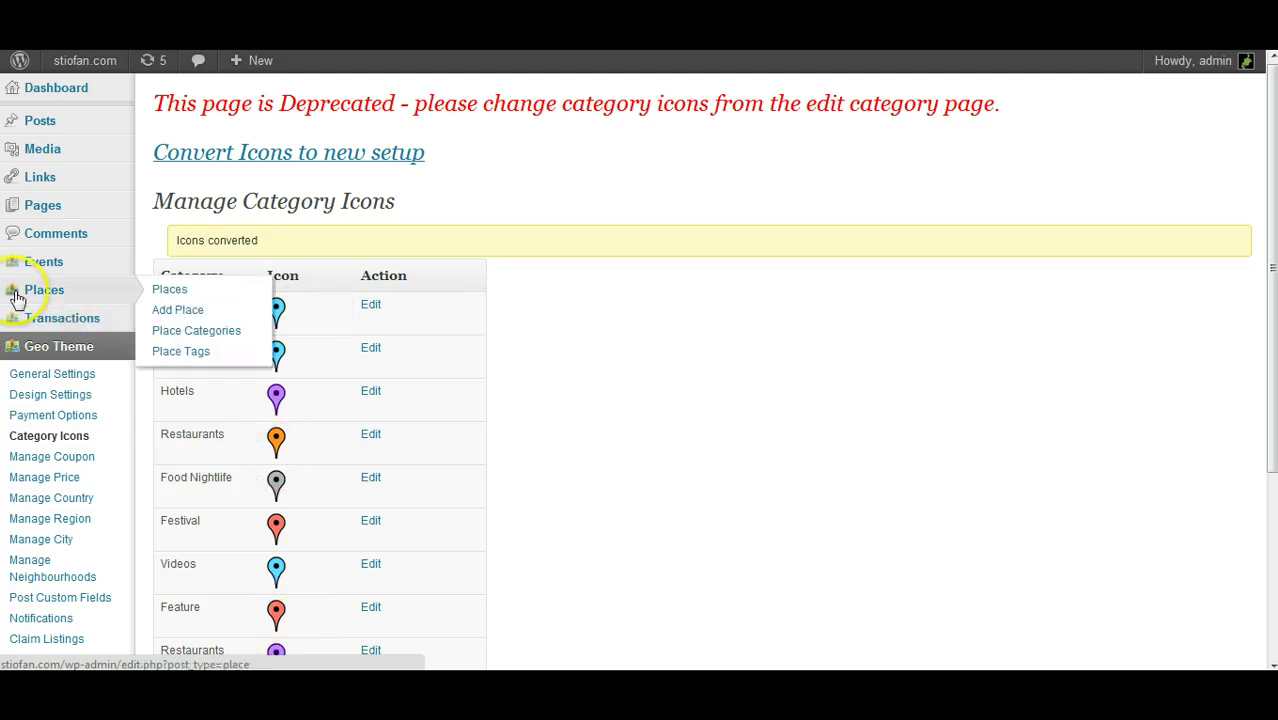
Open Place Categories and scroll through the list to review each category's icon.
left_click(190, 337)
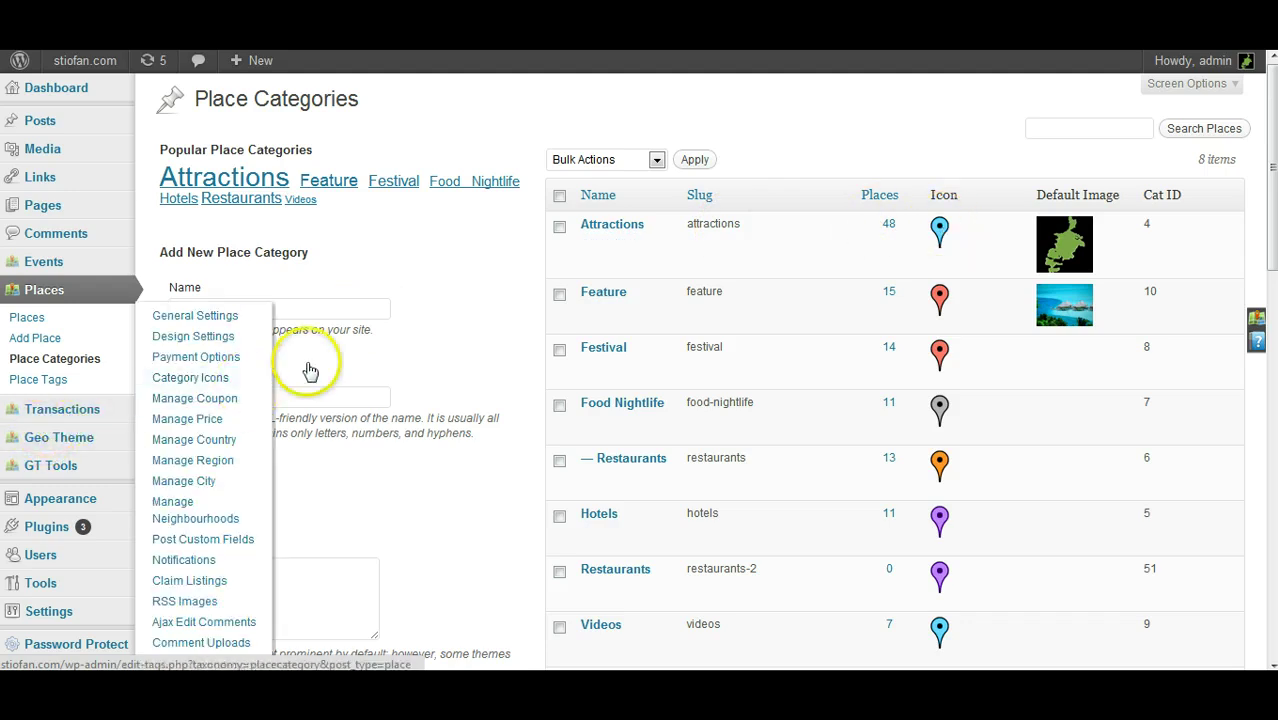
scroll(827, 268, "down", 5)
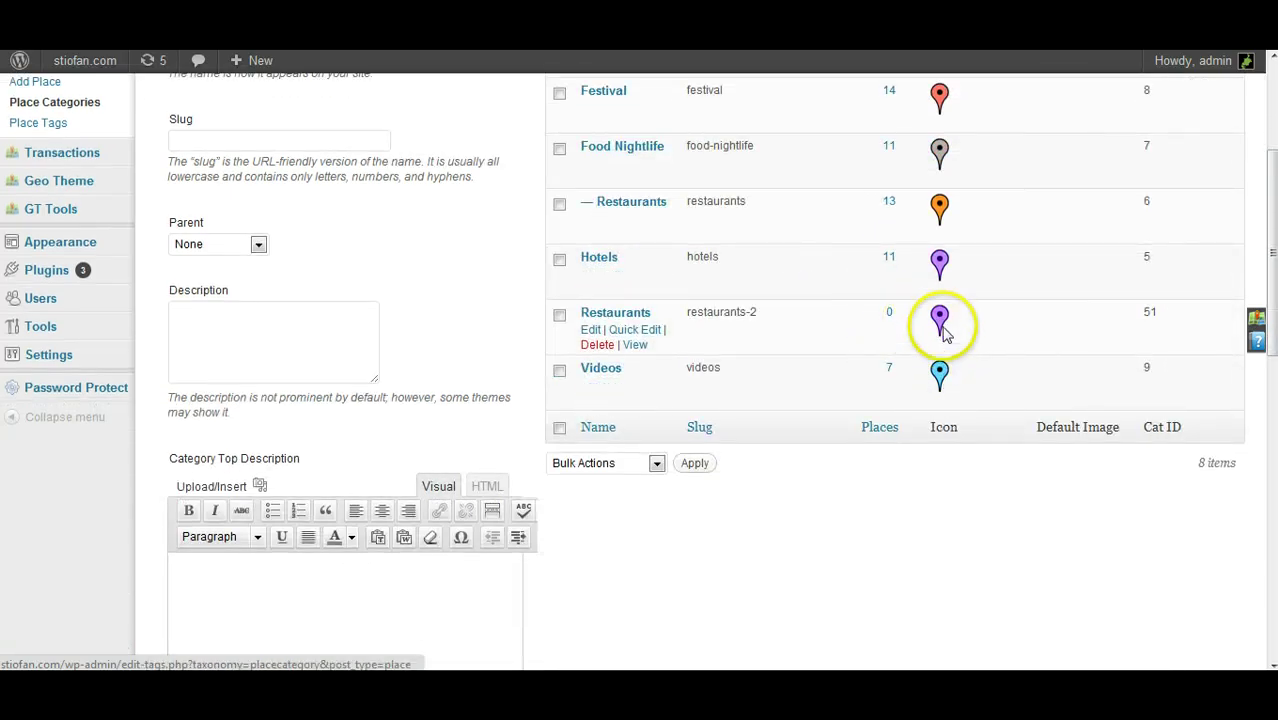
scroll(949, 297, "up", 5)
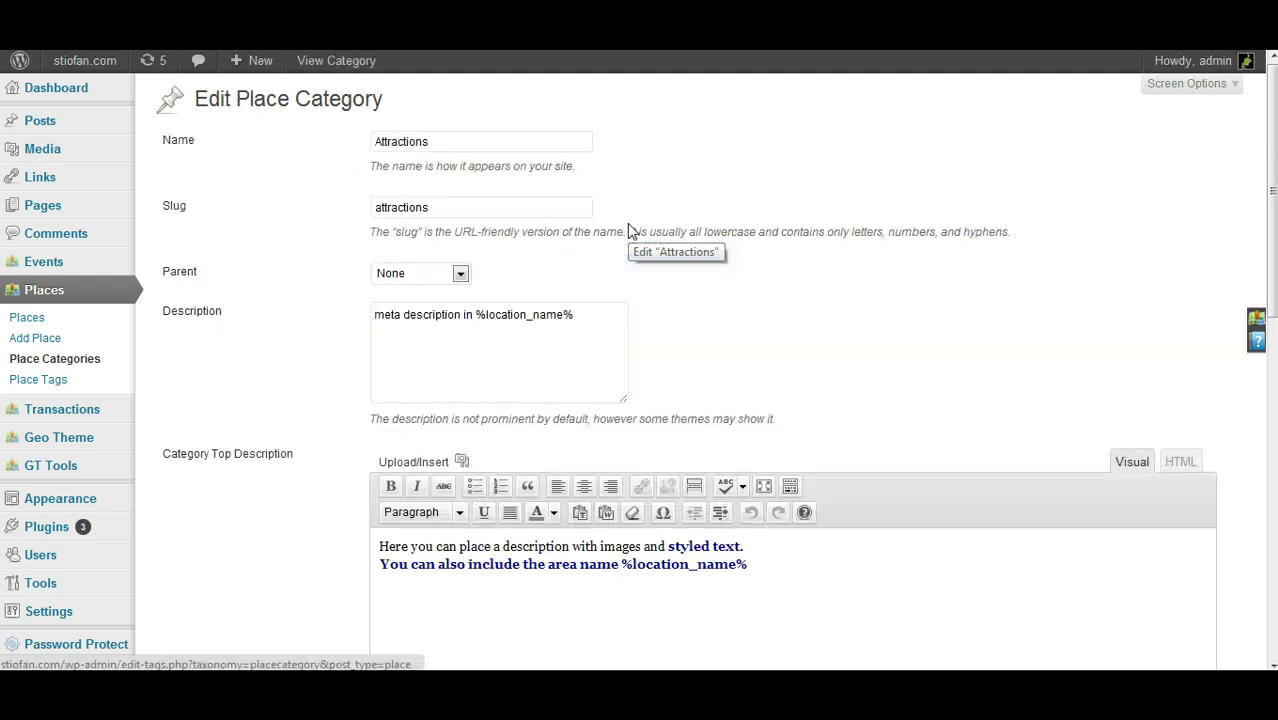
Delete the Attractions category icon image and dismiss the resulting error alert.
left_click(289, 345)
left_click(248, 320)
scroll(248, 320, "down", 10)
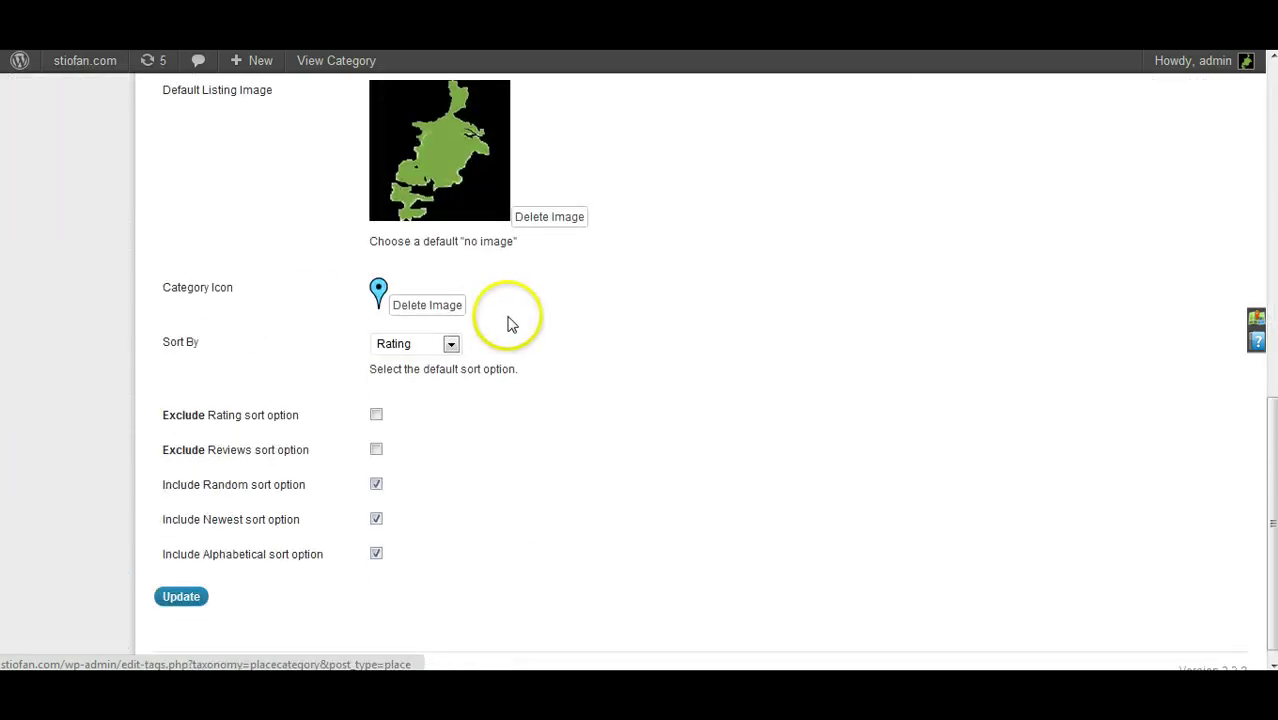
left_click(440, 310)
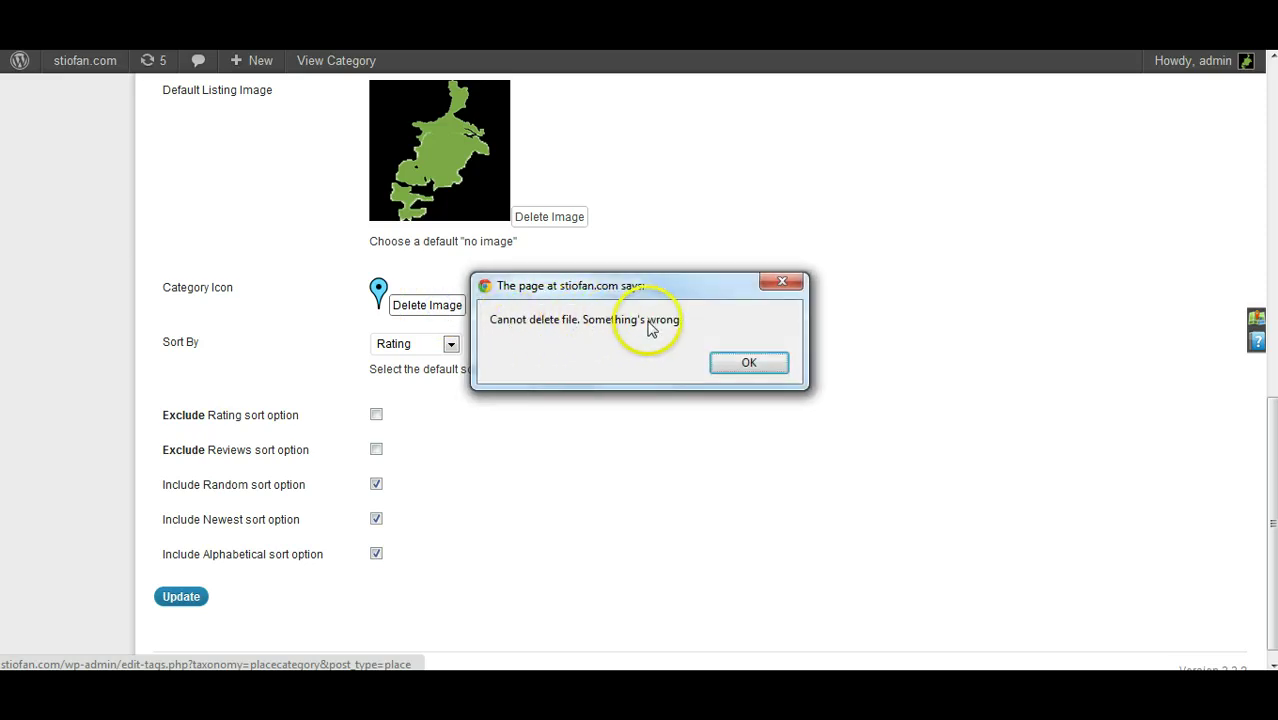
left_click(746, 366)
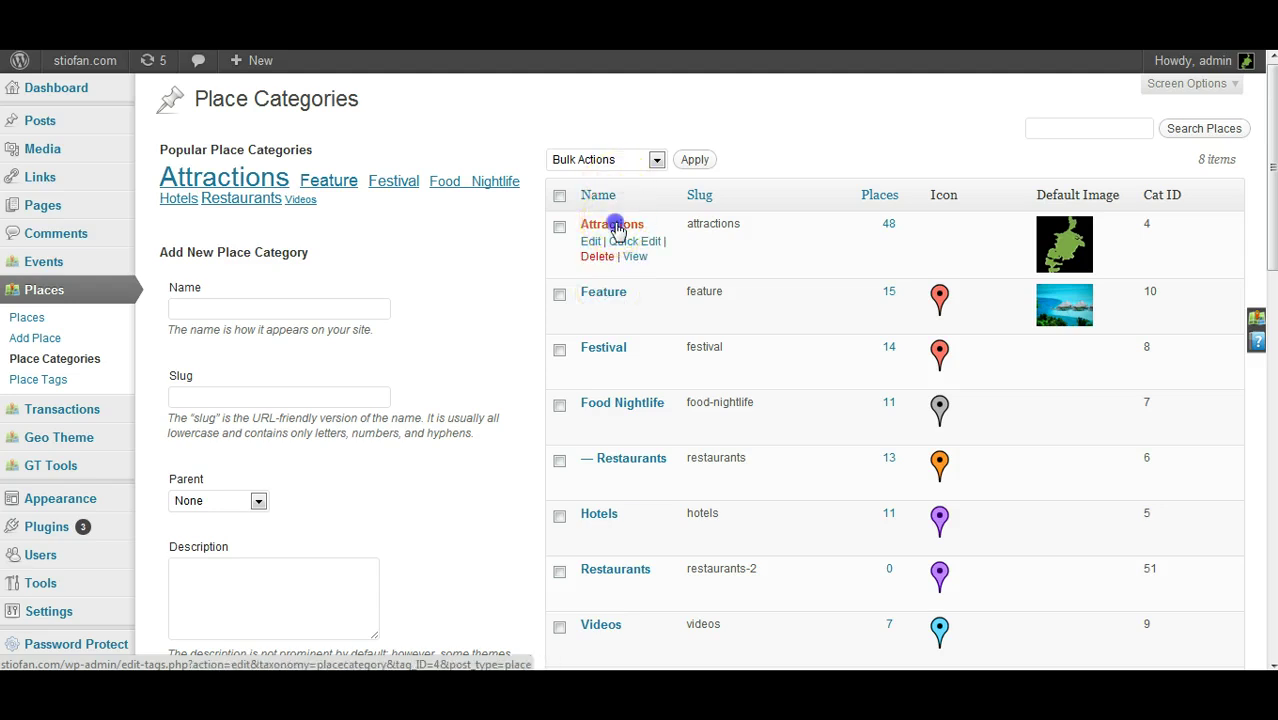
Reassign the orange restaurant pin from the Media Library as the Attractions icon and update.
left_click(616, 226)
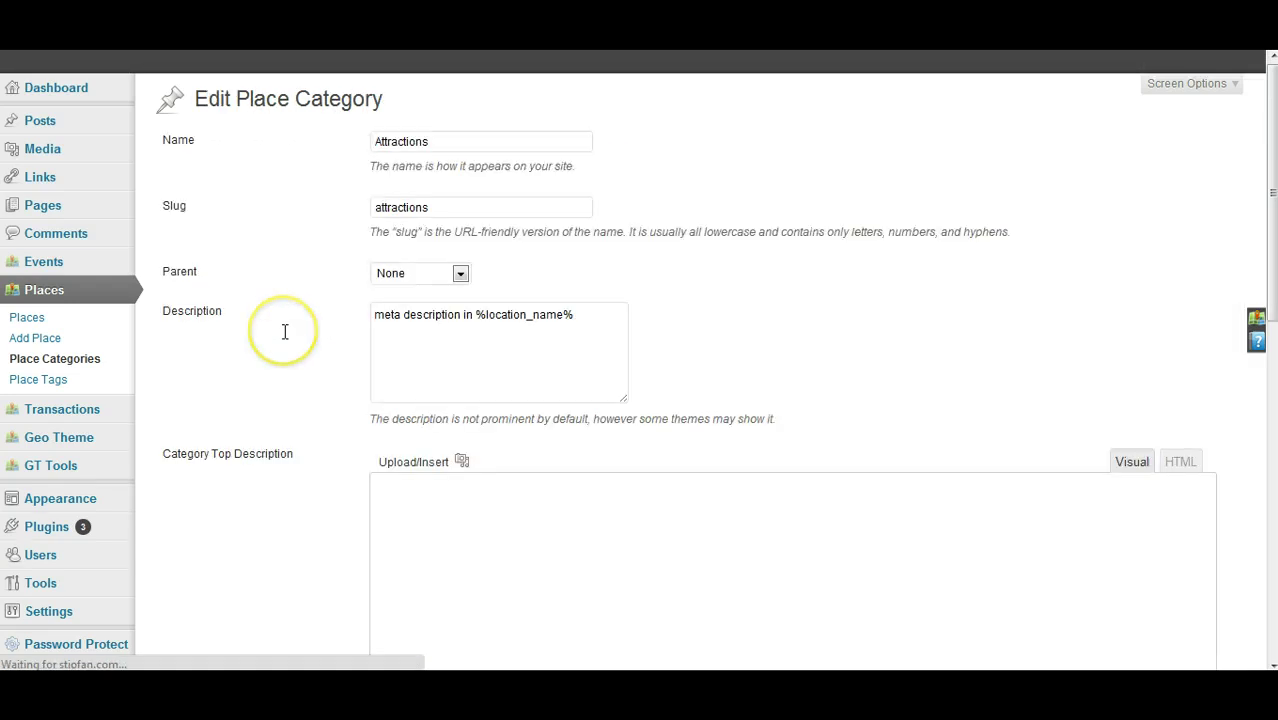
scroll(265, 360, "down", 2)
scroll(258, 368, "down", 10)
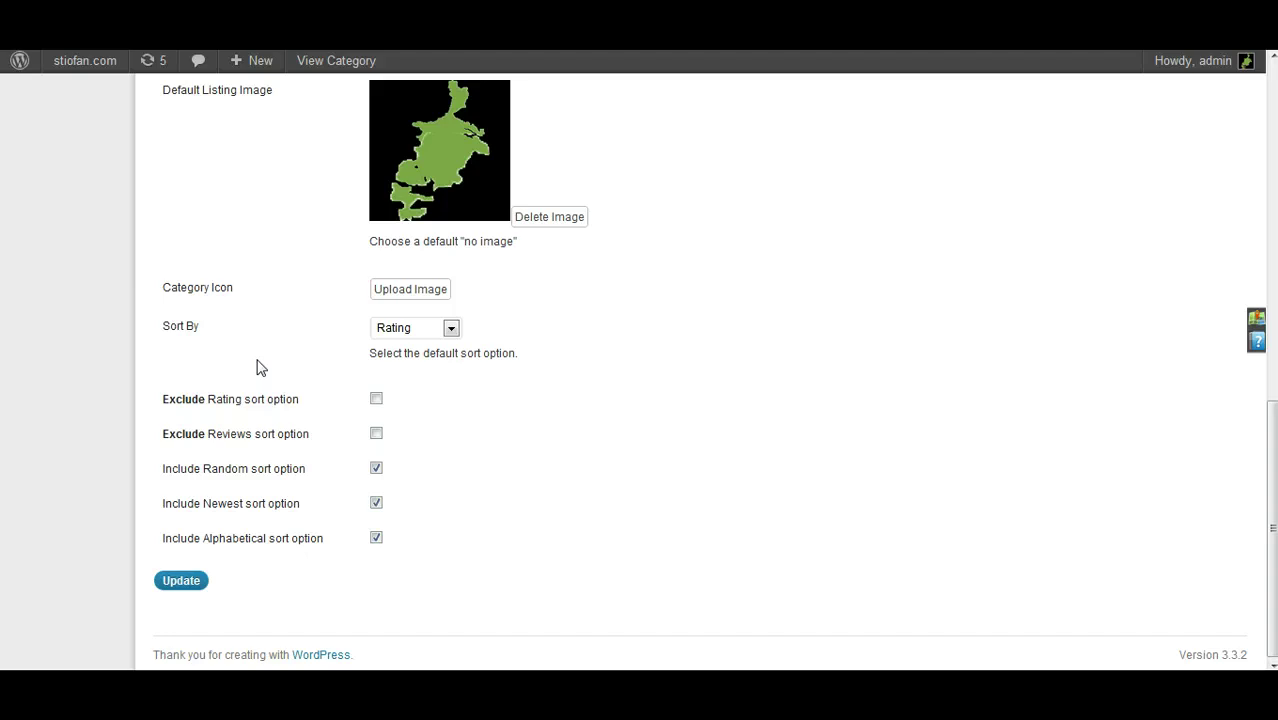
left_click(416, 297)
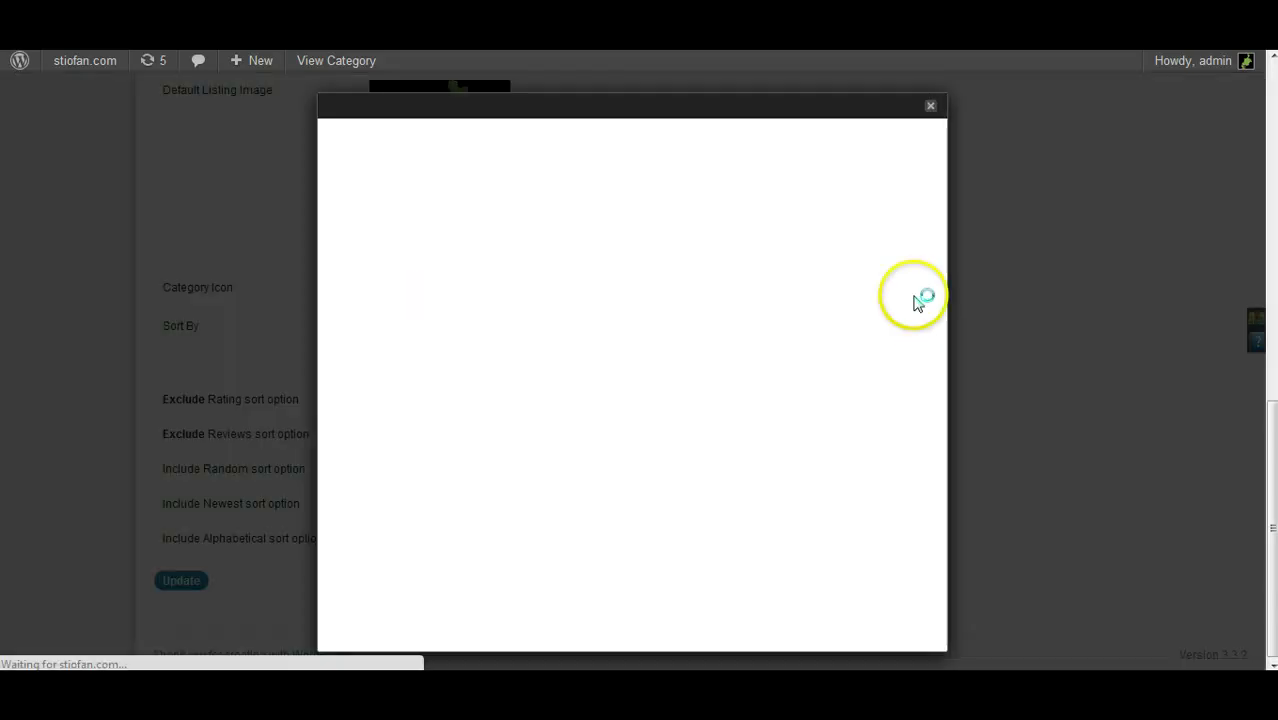
left_click(539, 137)
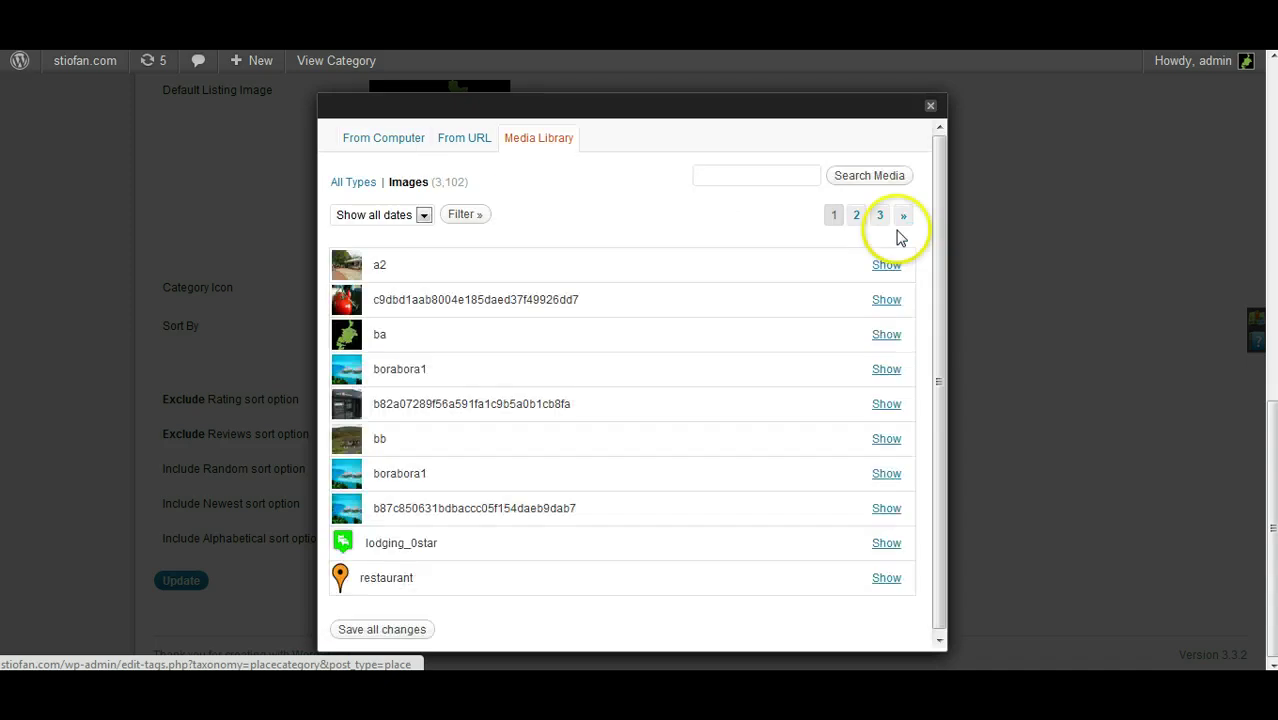
left_click(886, 578)
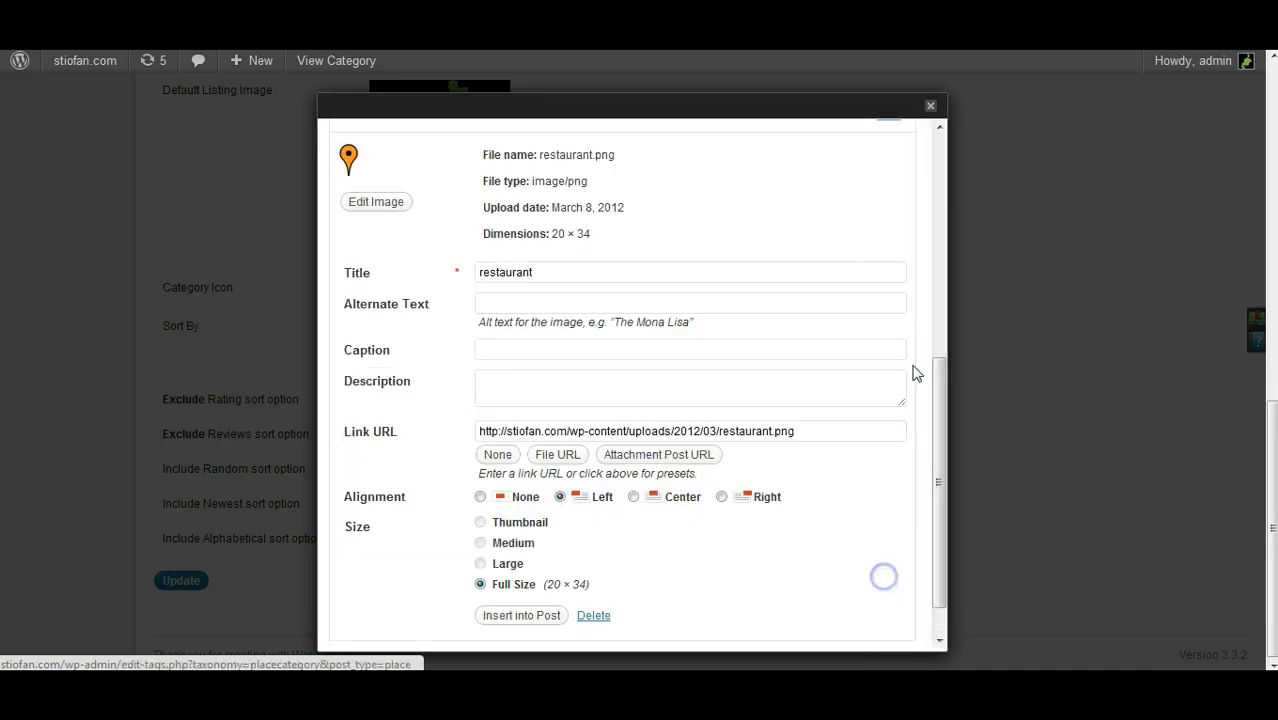
left_click(517, 620)
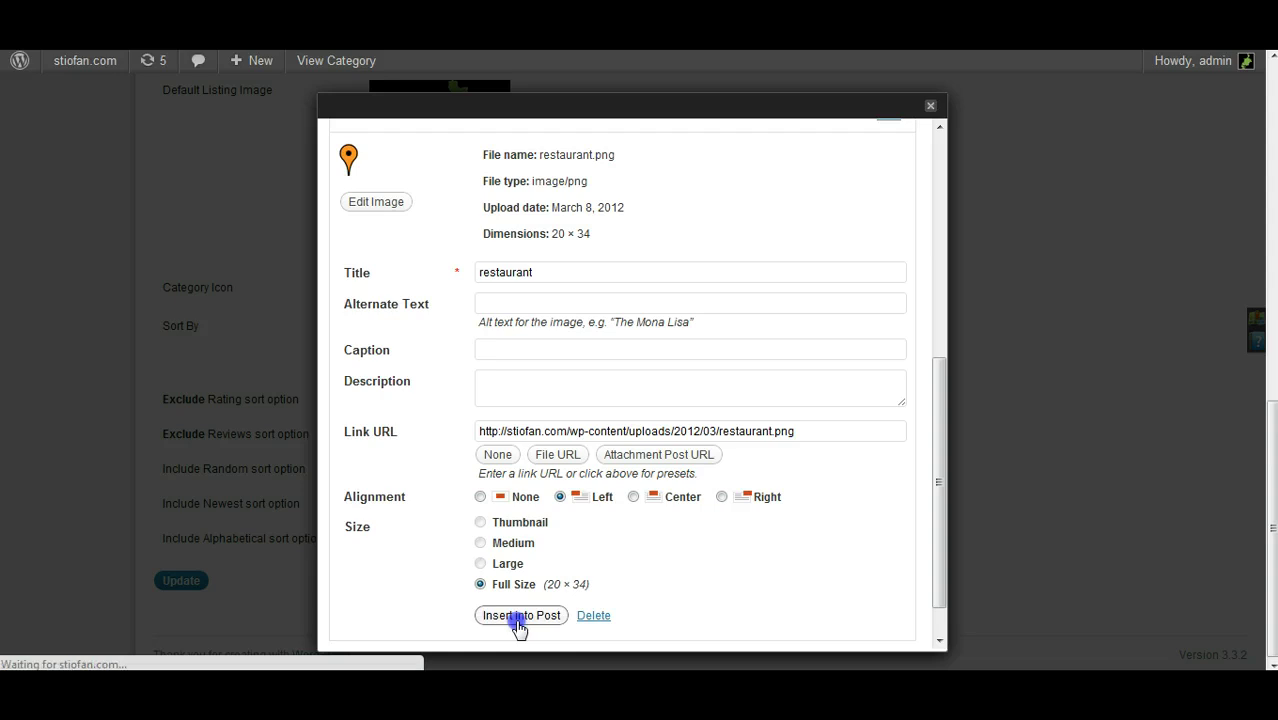
left_click(170, 598)
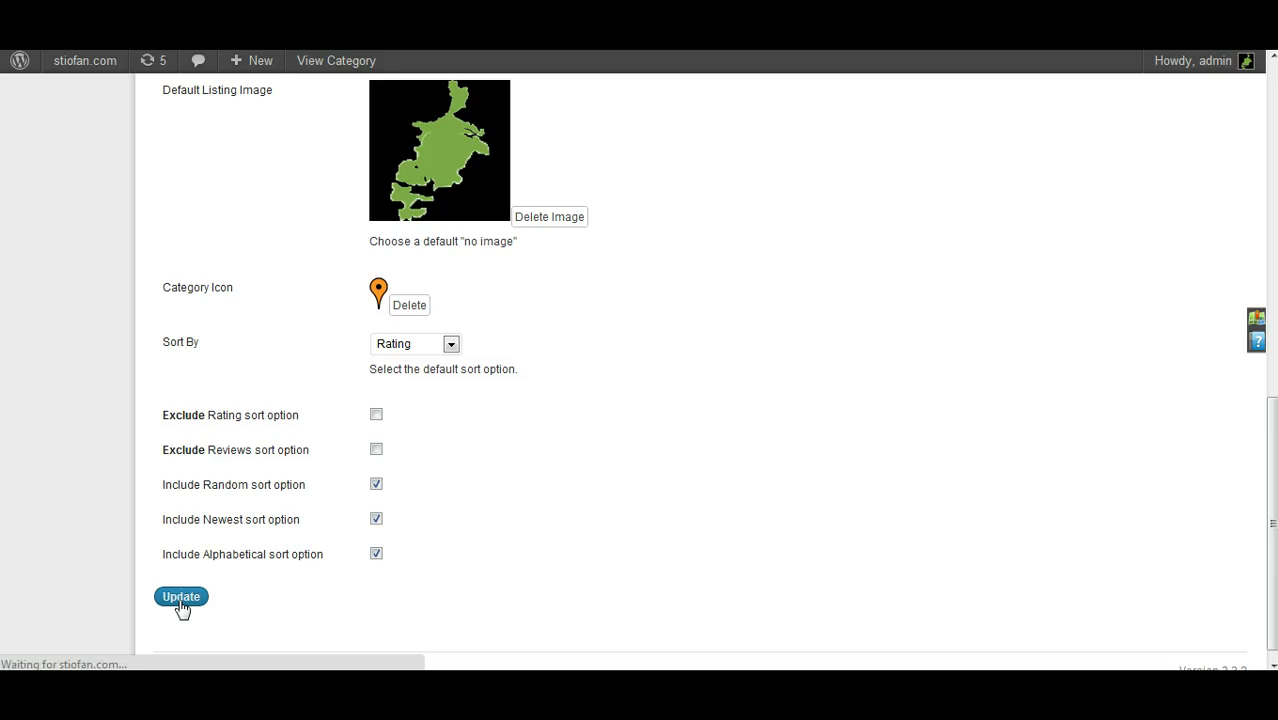
left_click(181, 600)
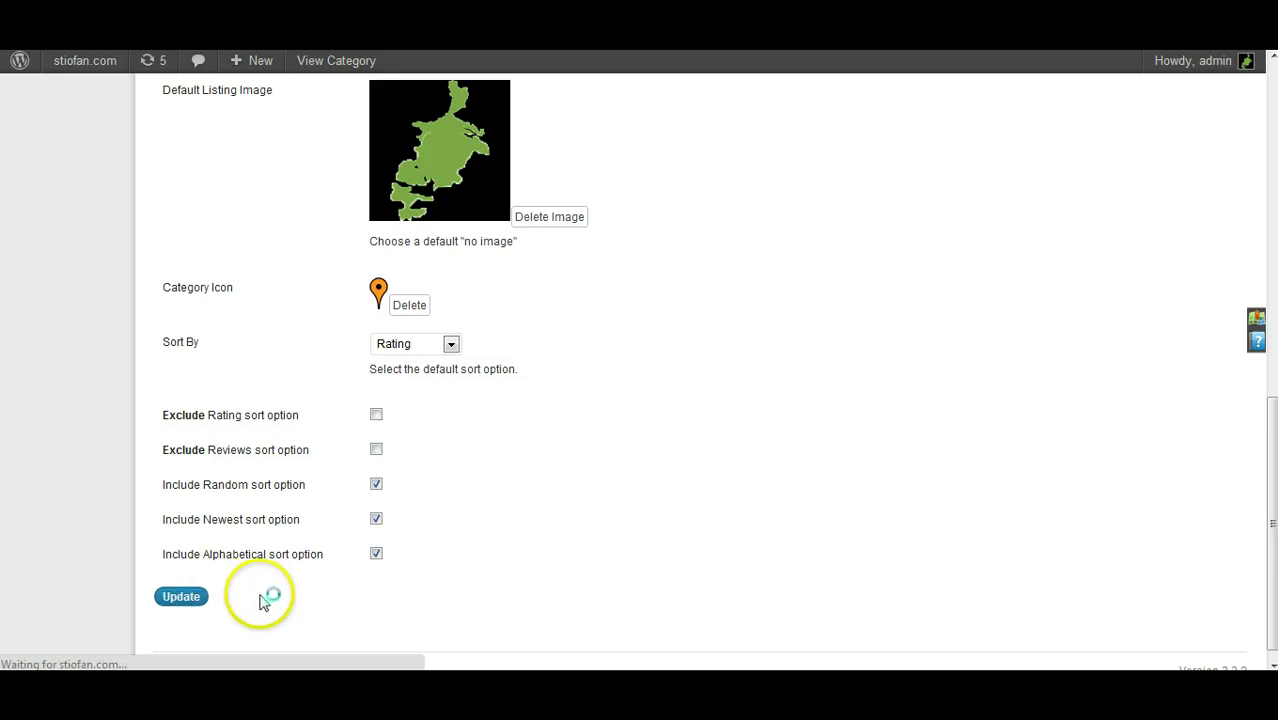
Reopen Attractions for editing and delete its orange category icon without saving.
mouse_move(747, 285)
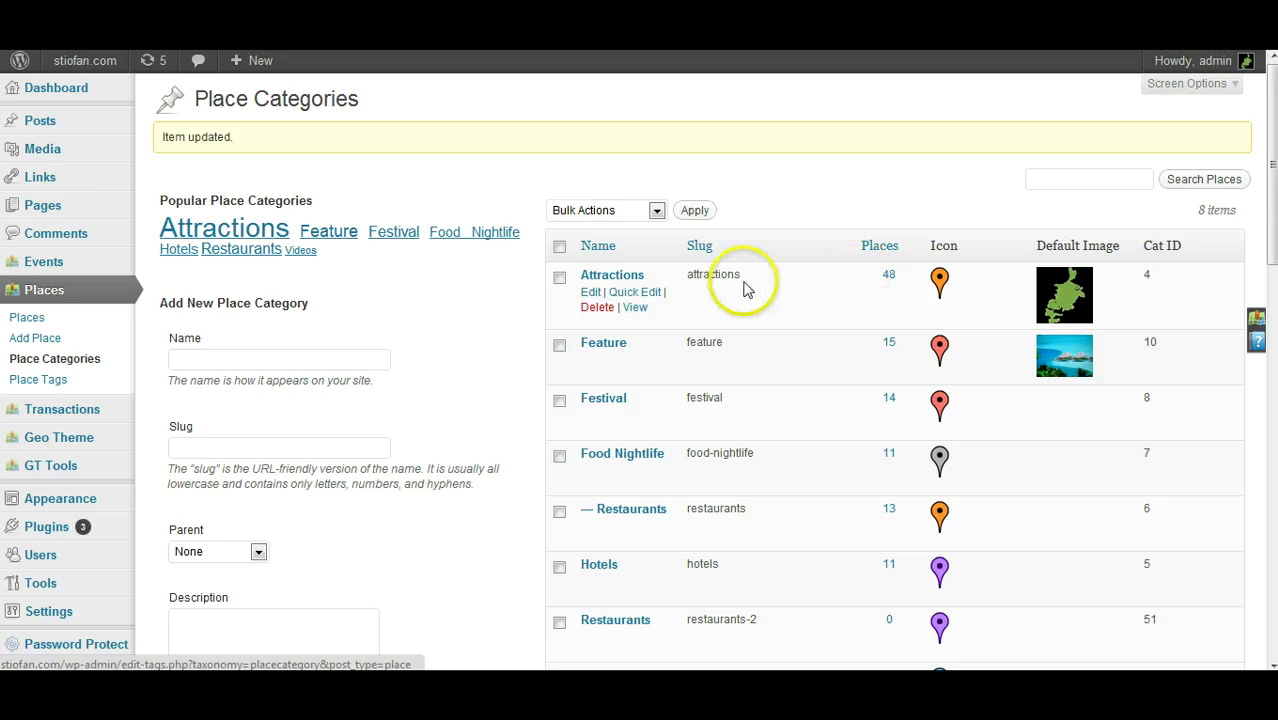
left_click(612, 276)
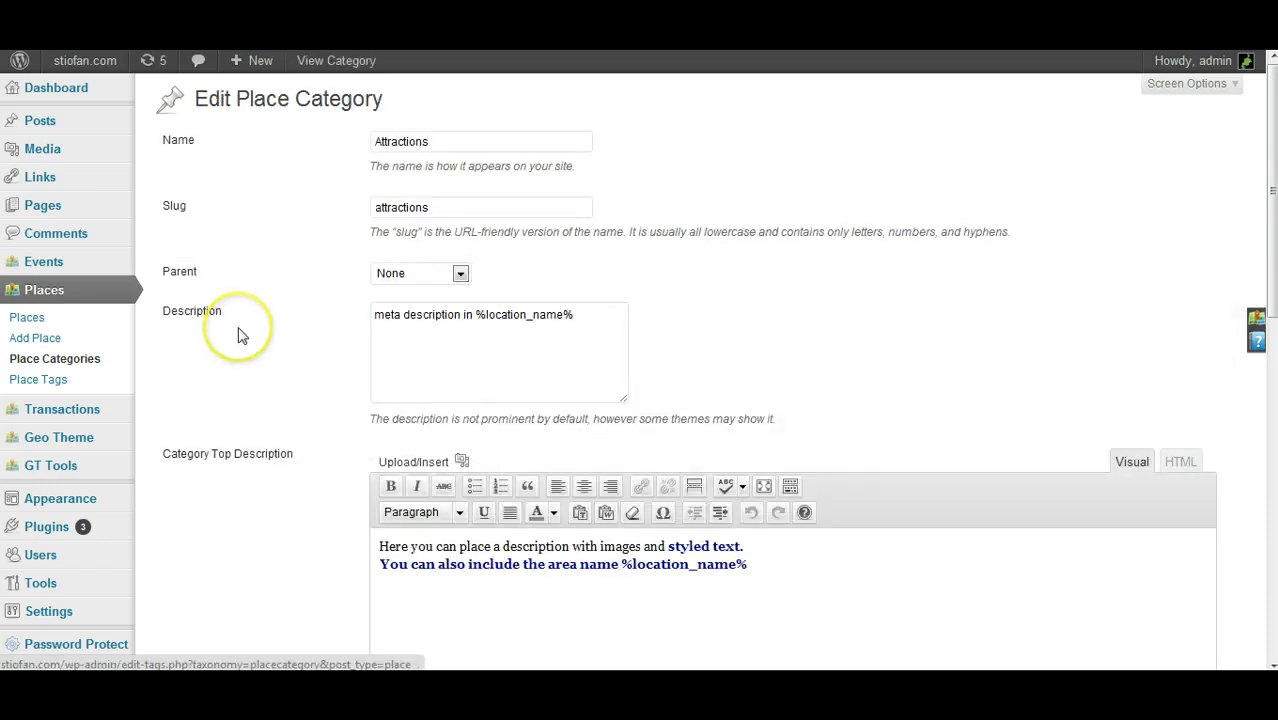
scroll(240, 334, "down", 10)
left_click(448, 333)
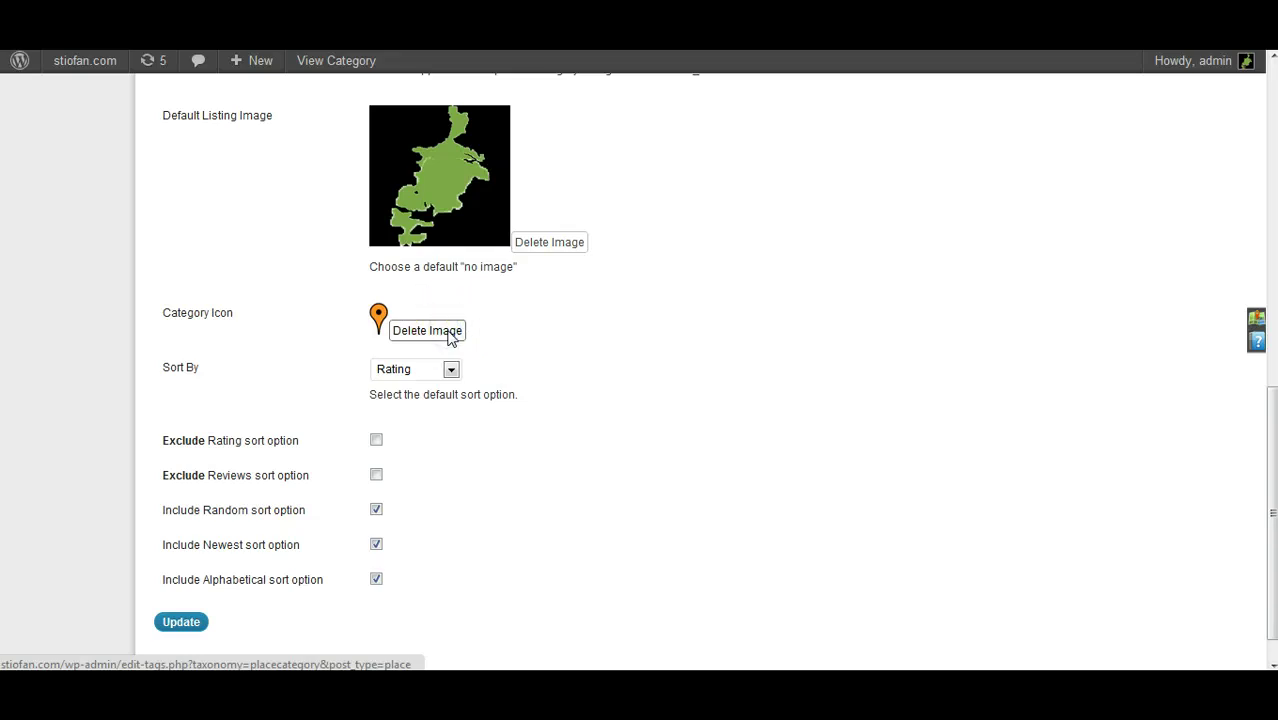
scroll(254, 329, "up", 10)
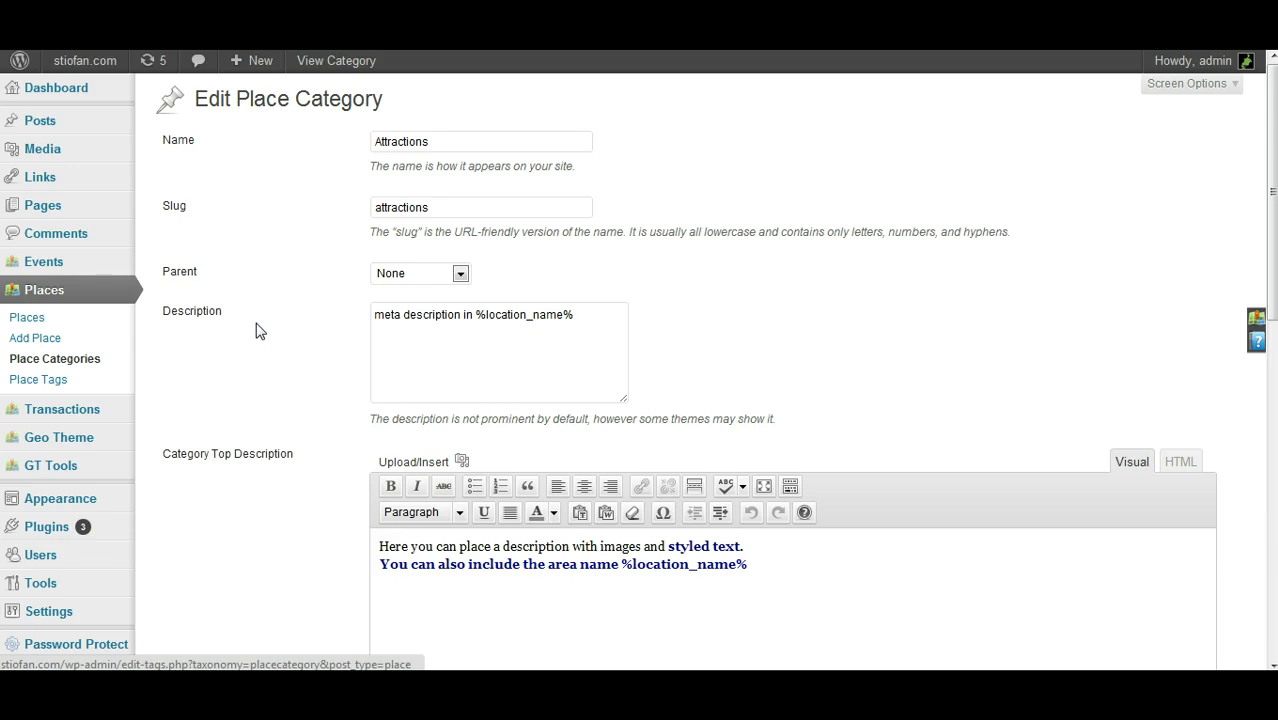
scroll(256, 331, "down", 1)
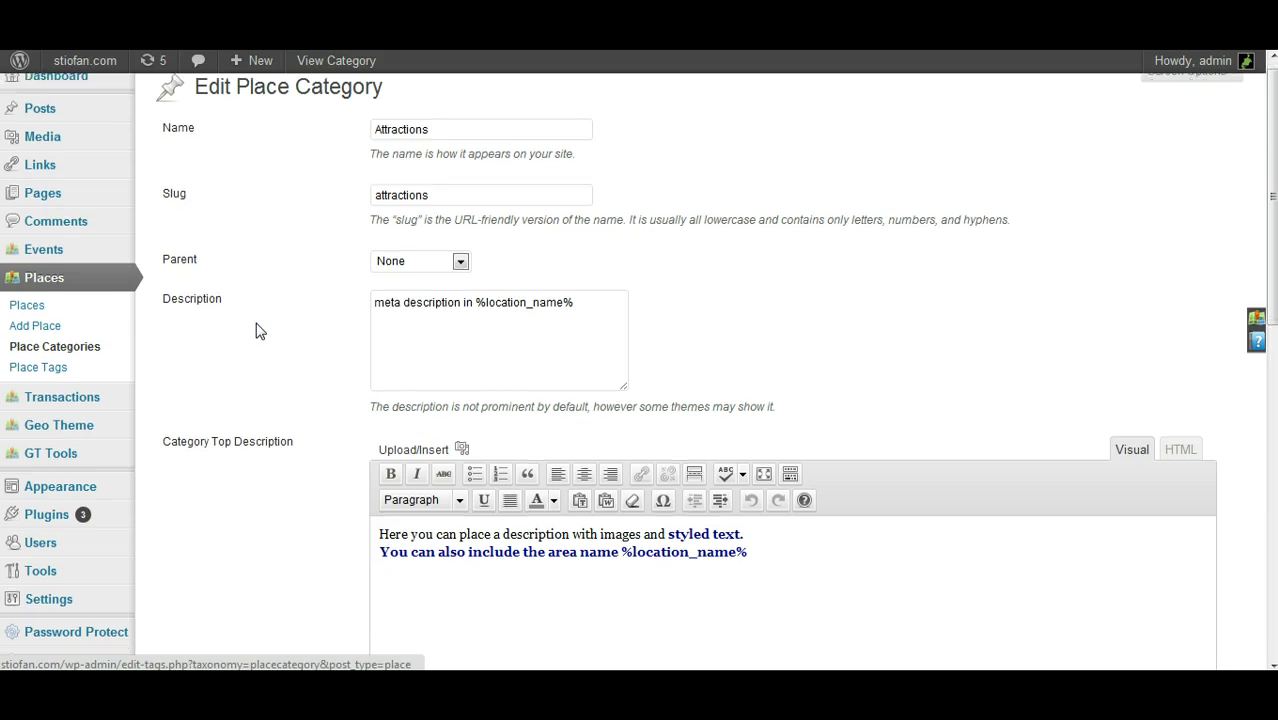